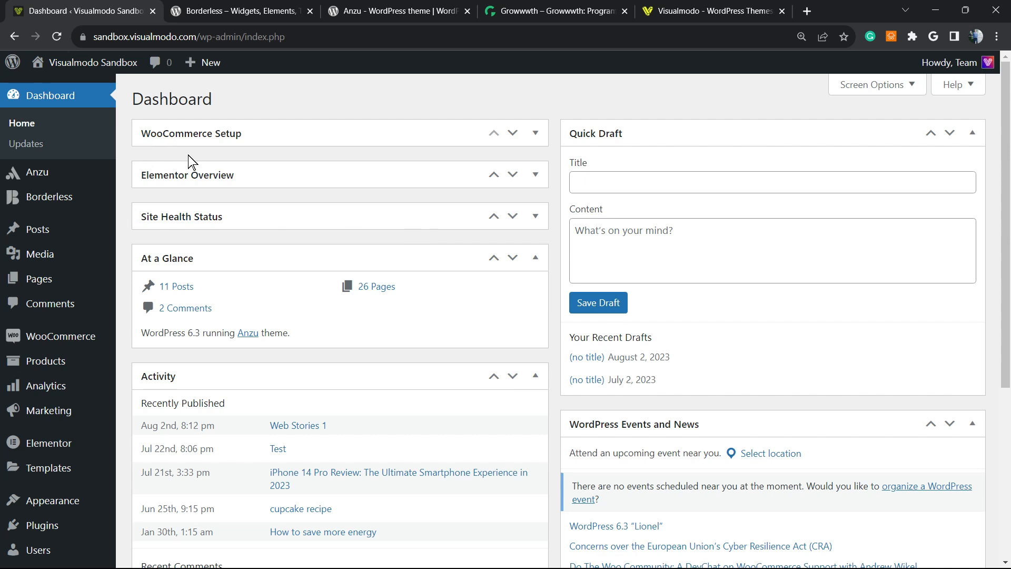
Step: Search the plugin directory for "wp forms" and install and activate Contact Form by WPForms
scroll(32, 337, down, 2)
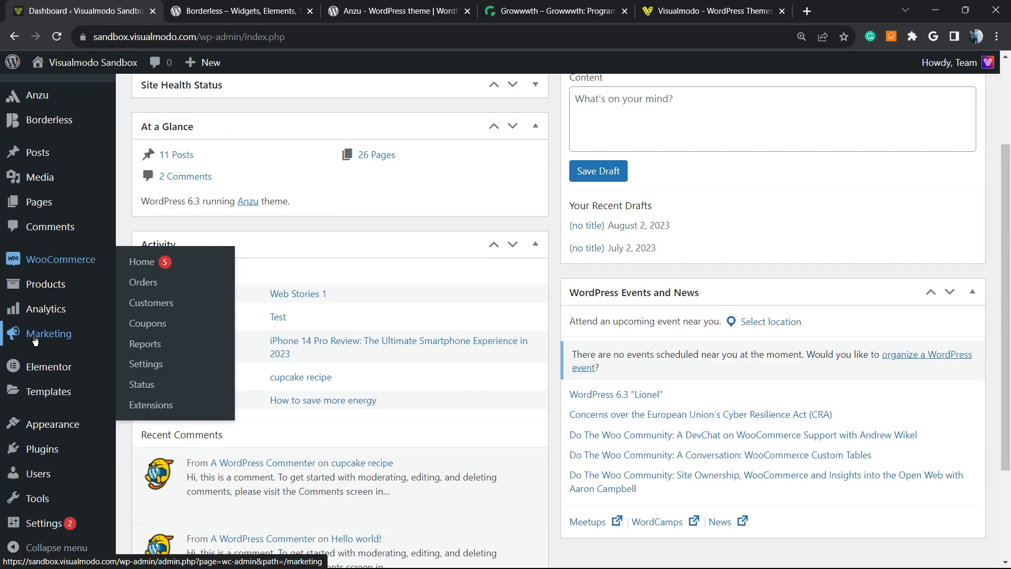
mouse_move(60, 454)
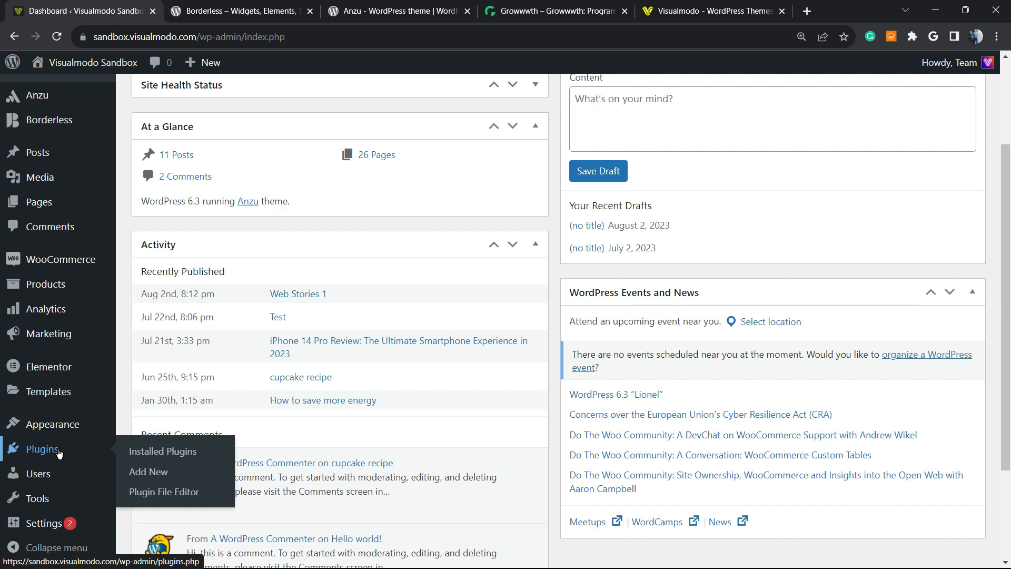
click(150, 472)
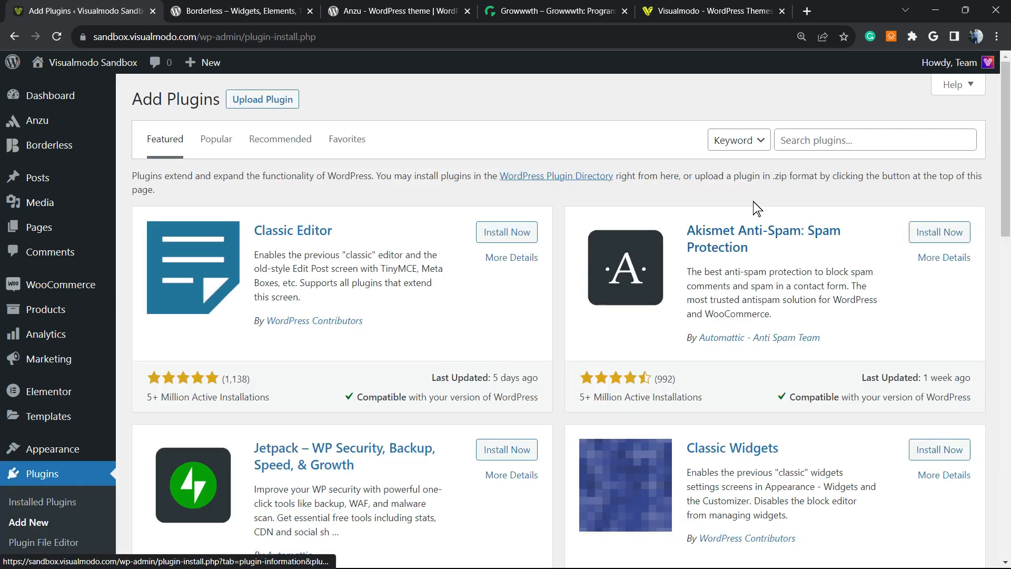
click(816, 140)
text(wp forms)
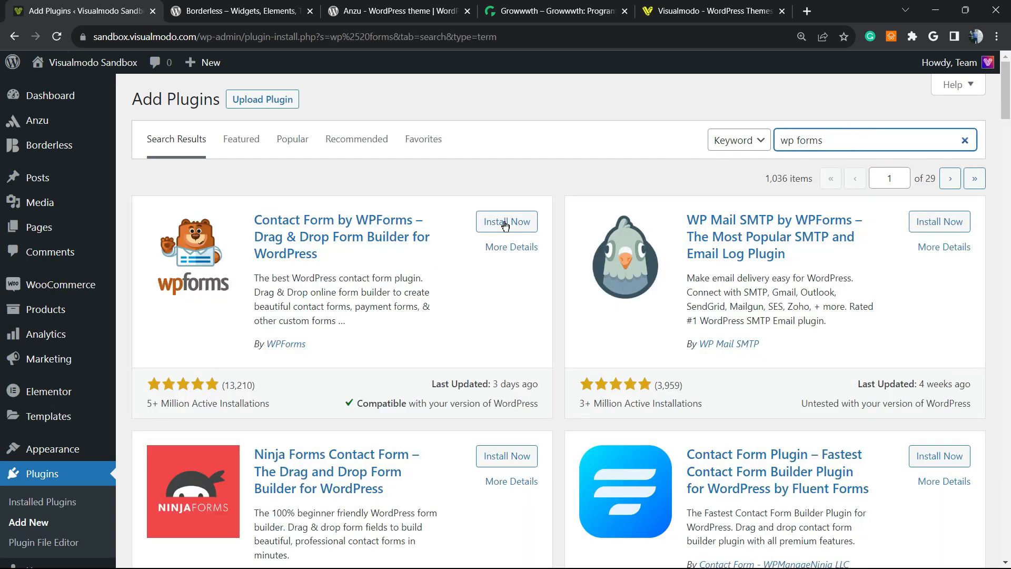
click(510, 223)
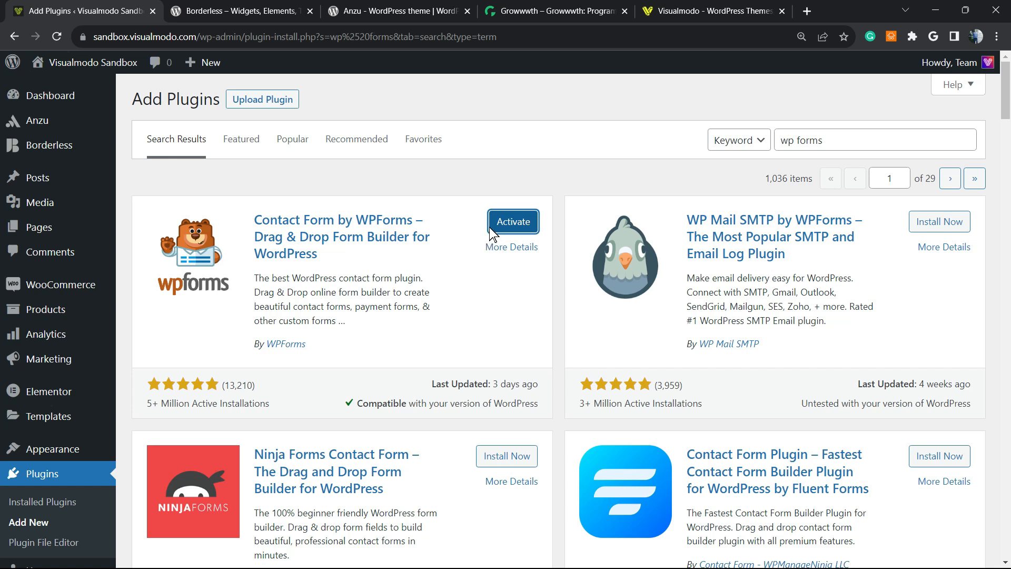
click(515, 222)
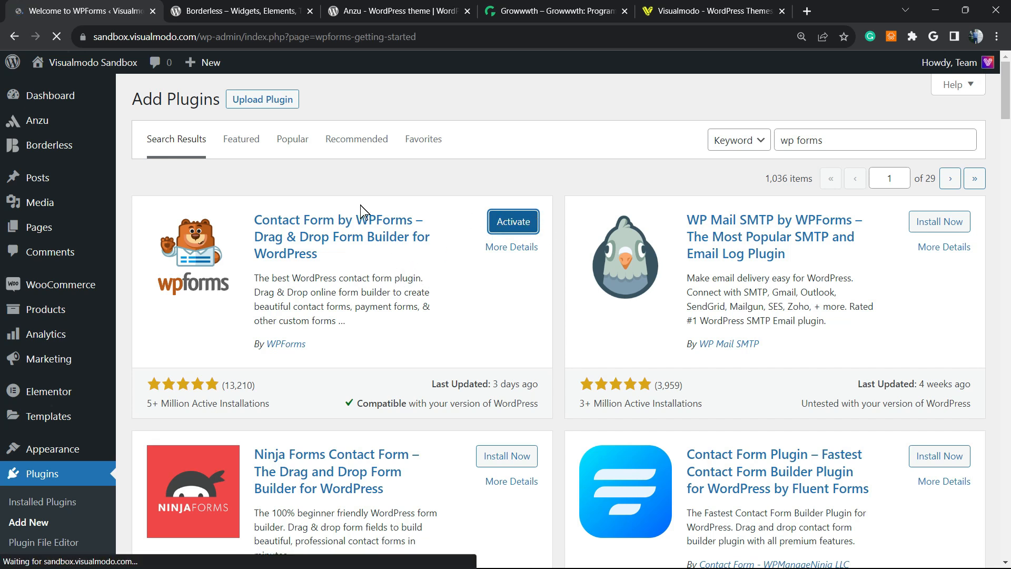
Step: Start creating the first form from the end of the WPForms welcome page and dismiss the form builder introduction
scroll(369, 263, down, 15)
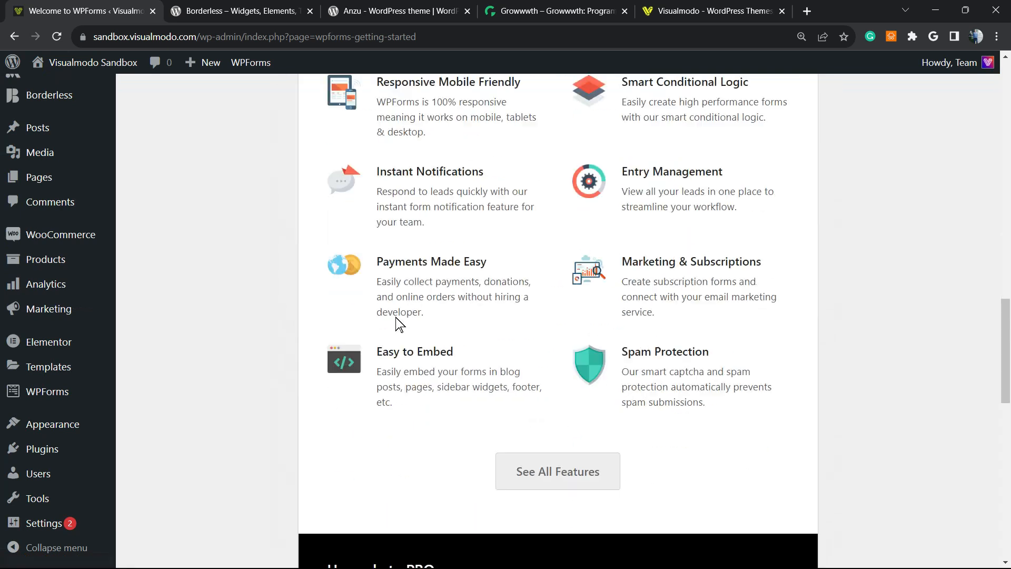
scroll(383, 317, down, 10)
scroll(380, 316, up, 15)
scroll(376, 314, down, 15)
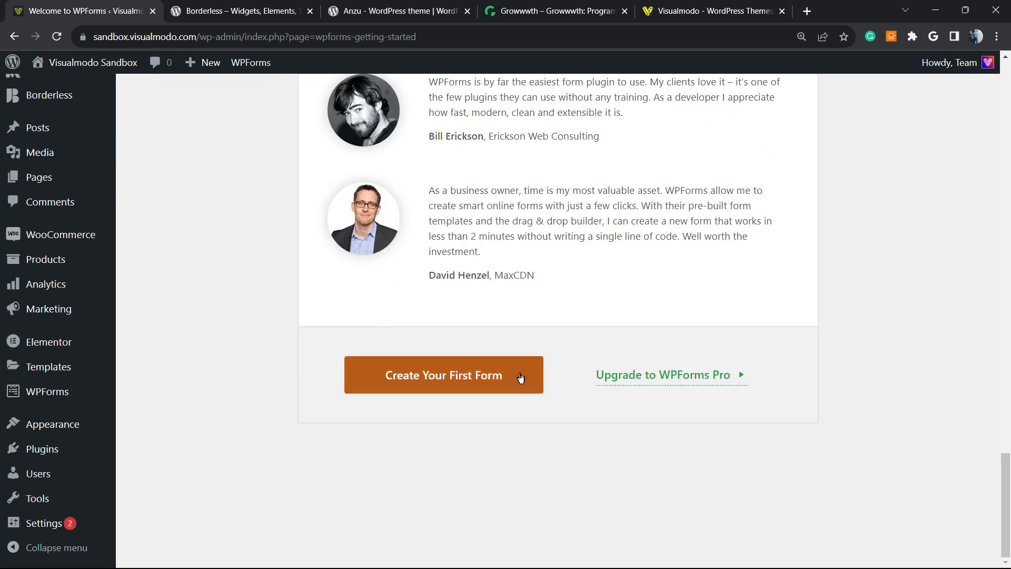
click(465, 379)
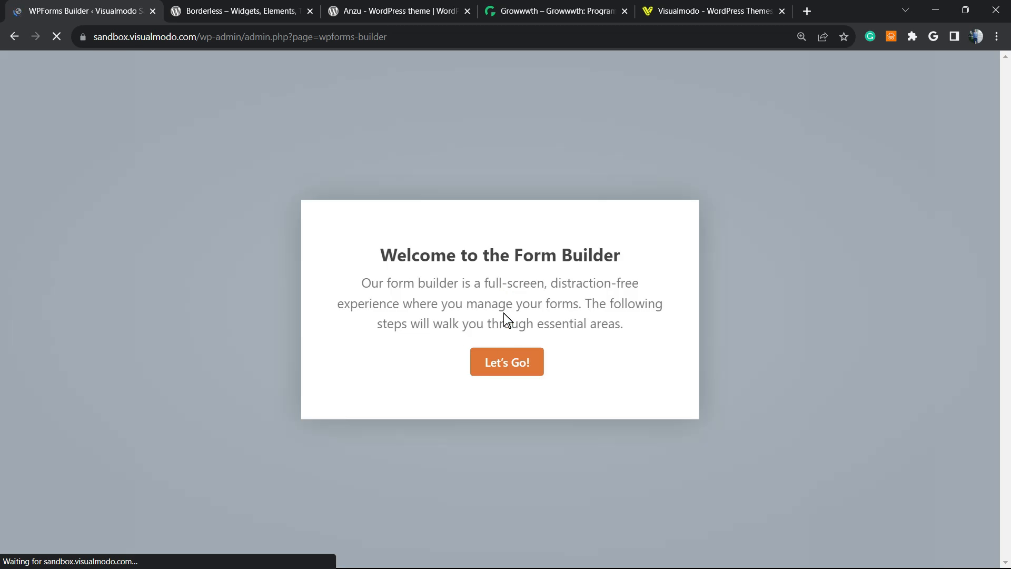
click(484, 376)
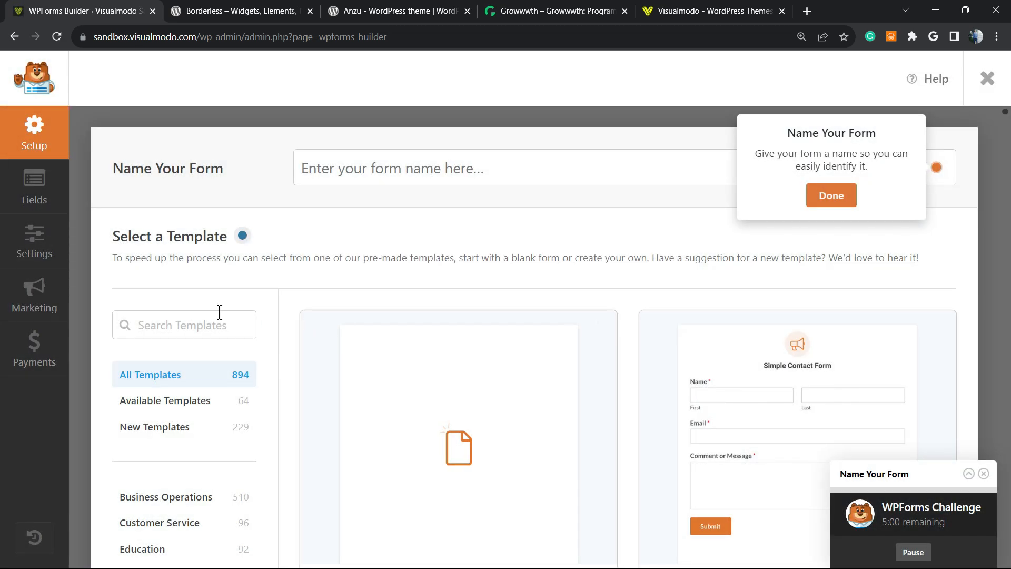
Step: Browse the form templates at 100% page zoom and create the form from the Simple Contact Form template
key(ctrl+minus)
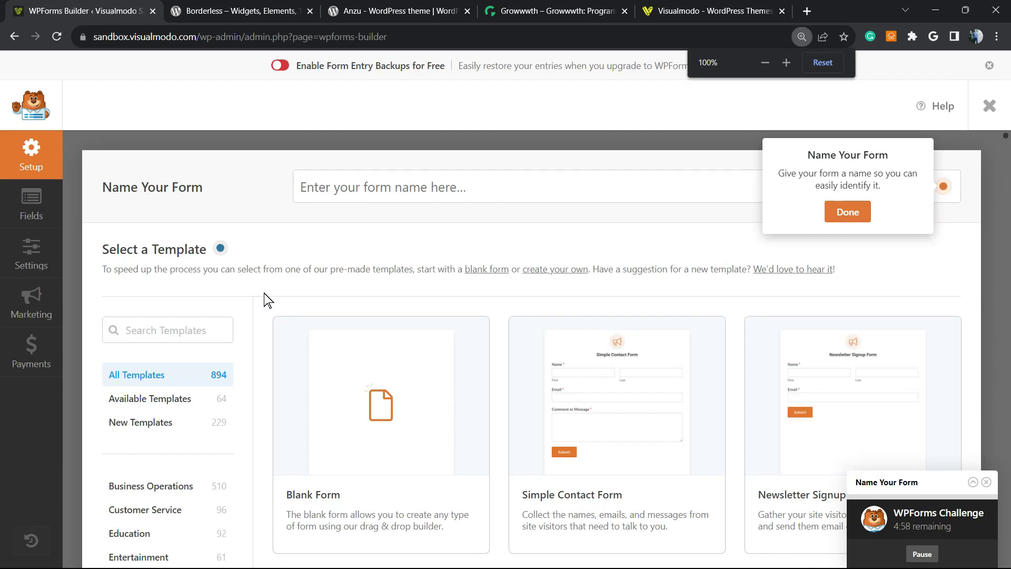
scroll(258, 297, down, 5)
scroll(343, 305, up, 3)
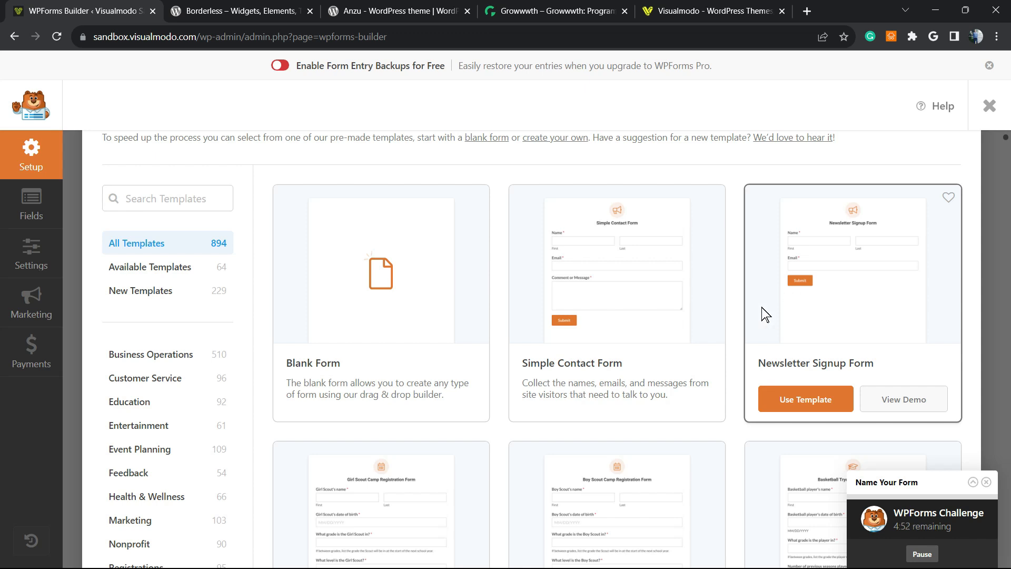
scroll(764, 314, down, 2)
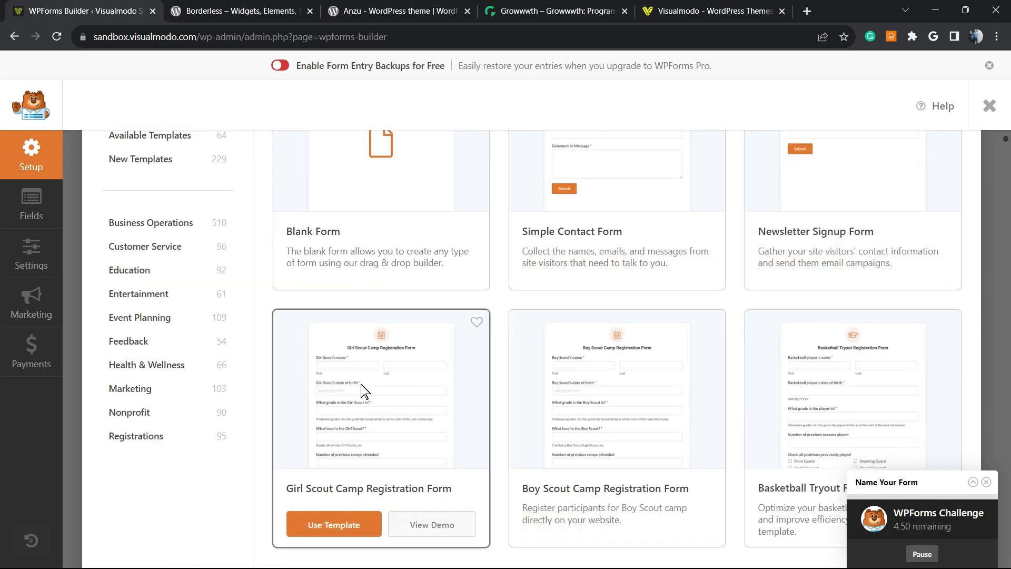
scroll(493, 386, down, 2)
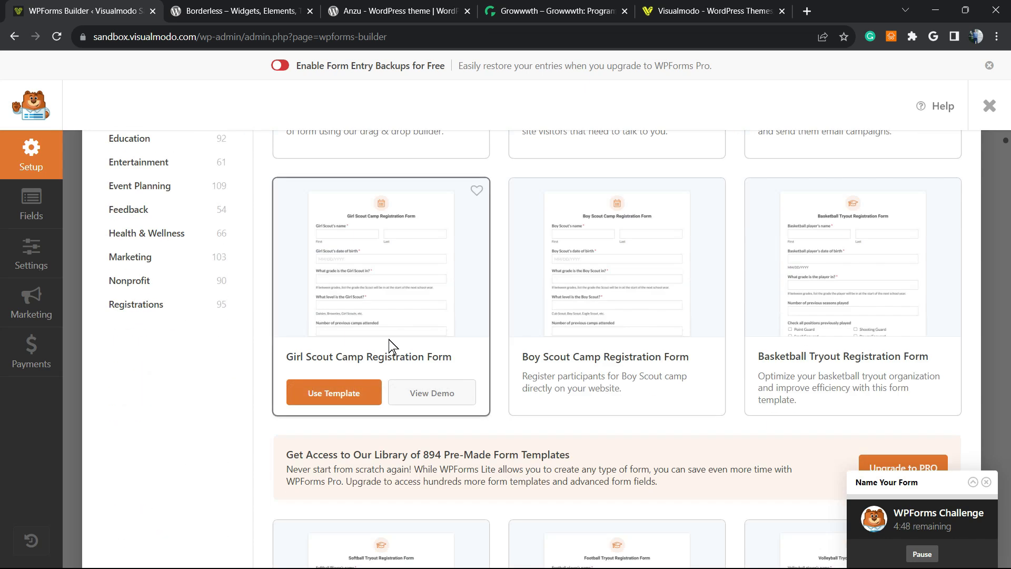
scroll(481, 295, up, 3)
scroll(417, 316, down, 4)
scroll(396, 299, down, 3)
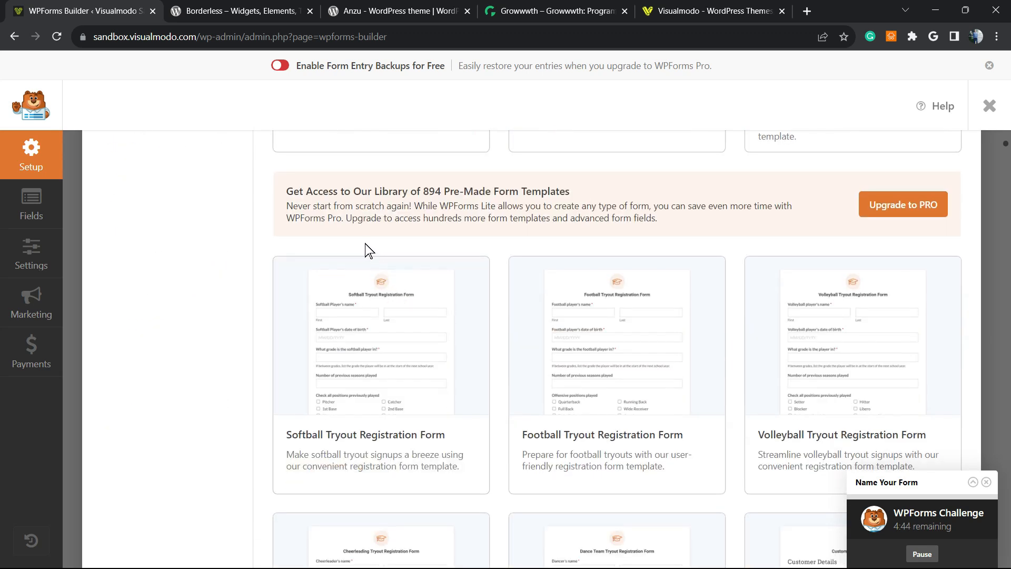
scroll(524, 277, up, 10)
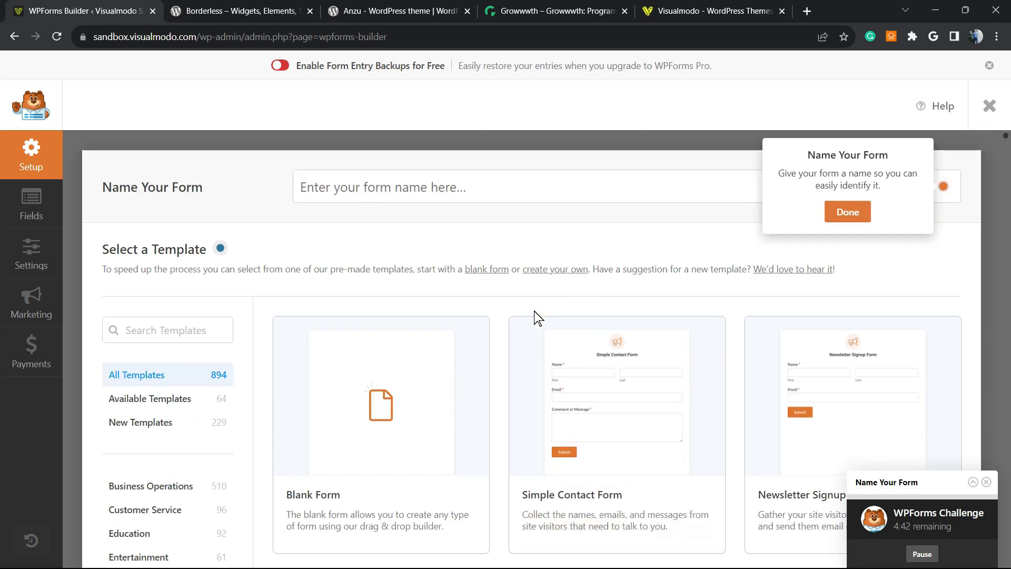
scroll(415, 305, down, 3)
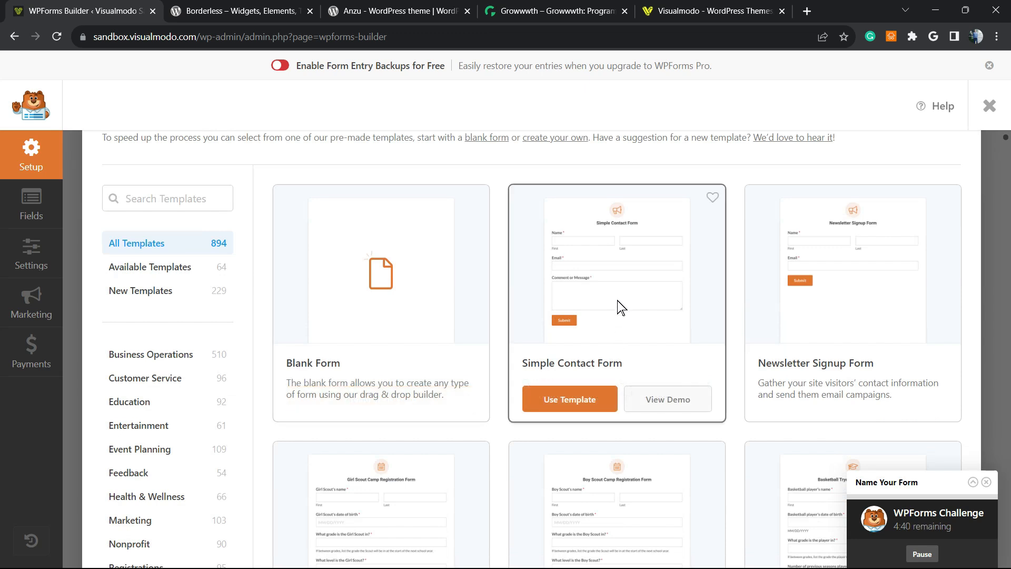
click(567, 398)
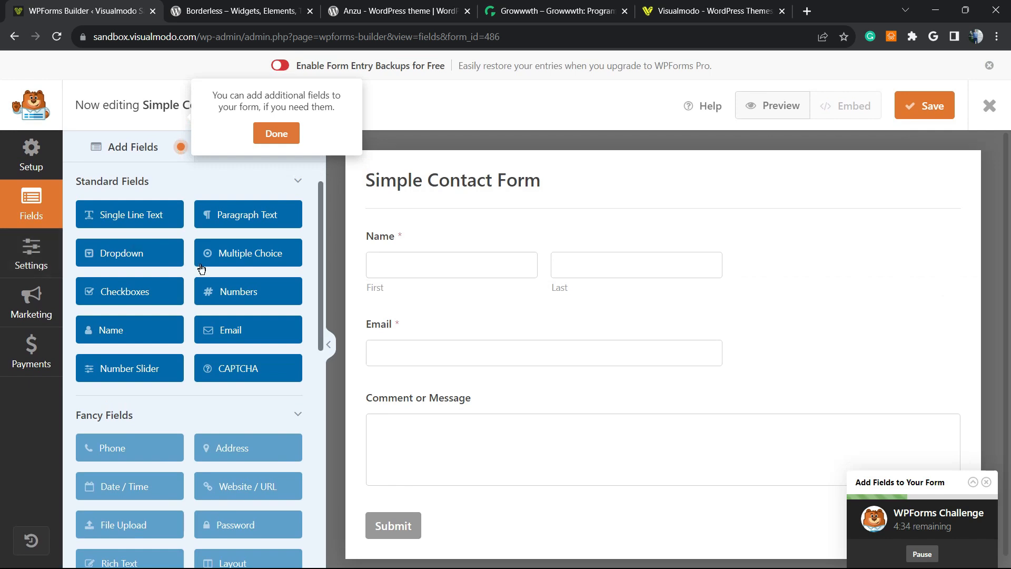
Step: Complete the guided hints on adding fields and checking notification settings, and close the Embed in a Page dialog
click(276, 133)
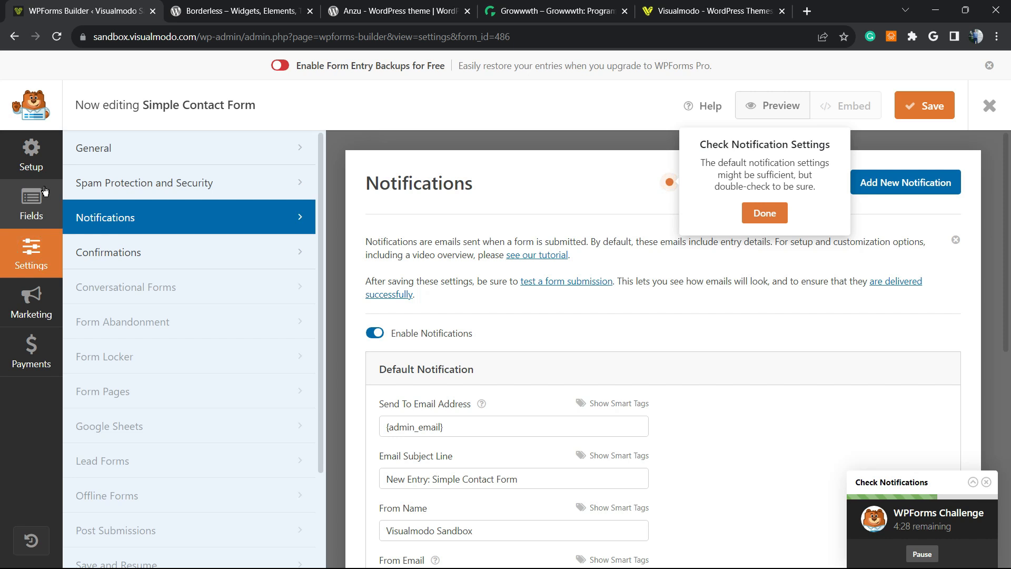
click(766, 214)
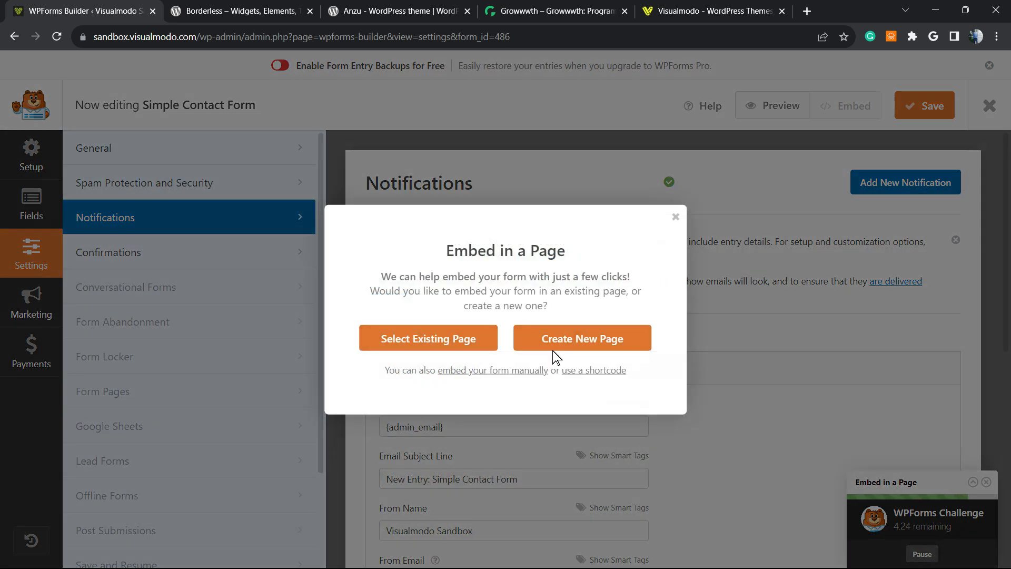
click(676, 217)
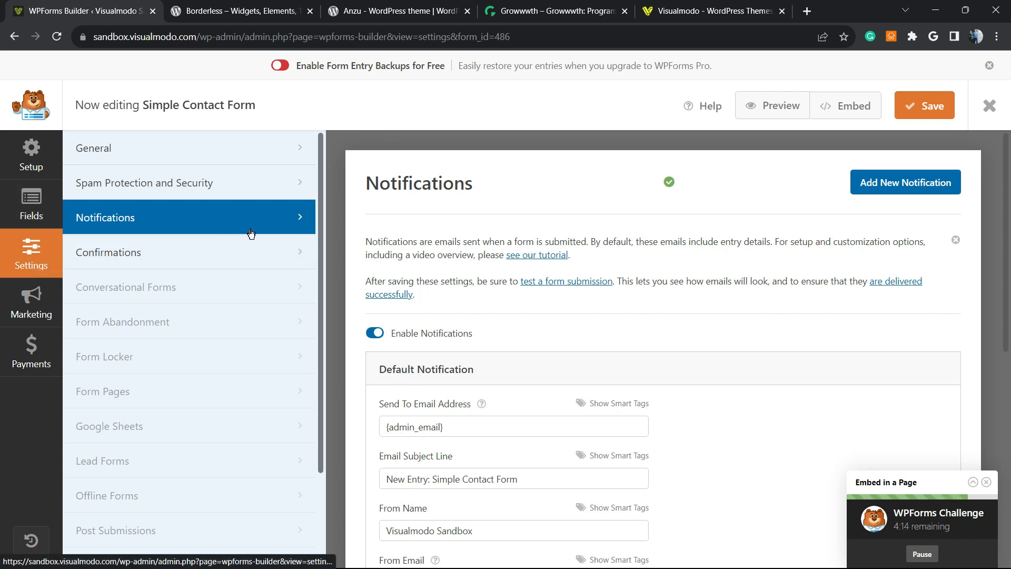
Step: Set the default confirmation type in the form's Confirmations settings to Go to URL (Redirect)
click(95, 261)
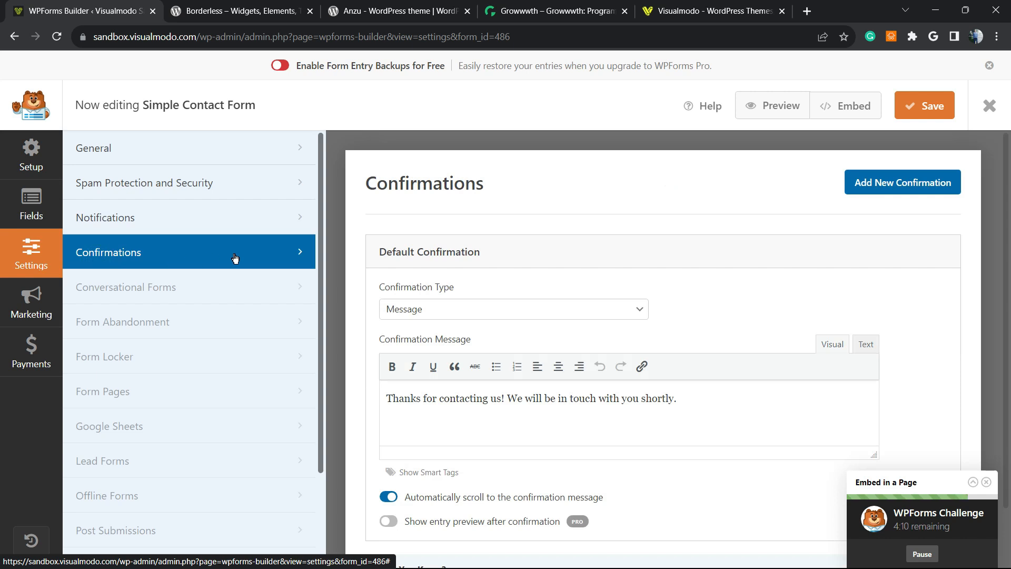
click(462, 316)
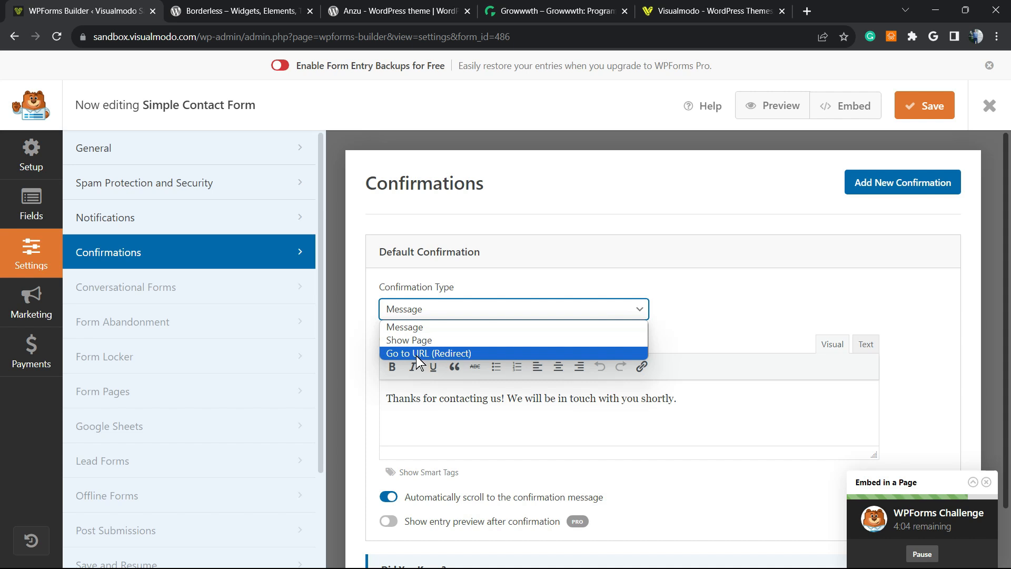
click(484, 354)
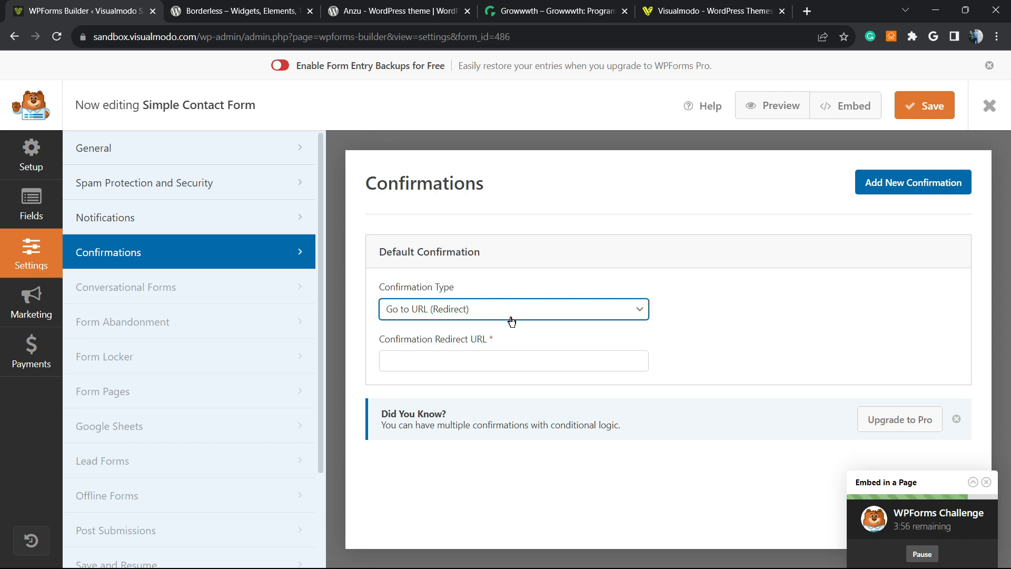
click(474, 354)
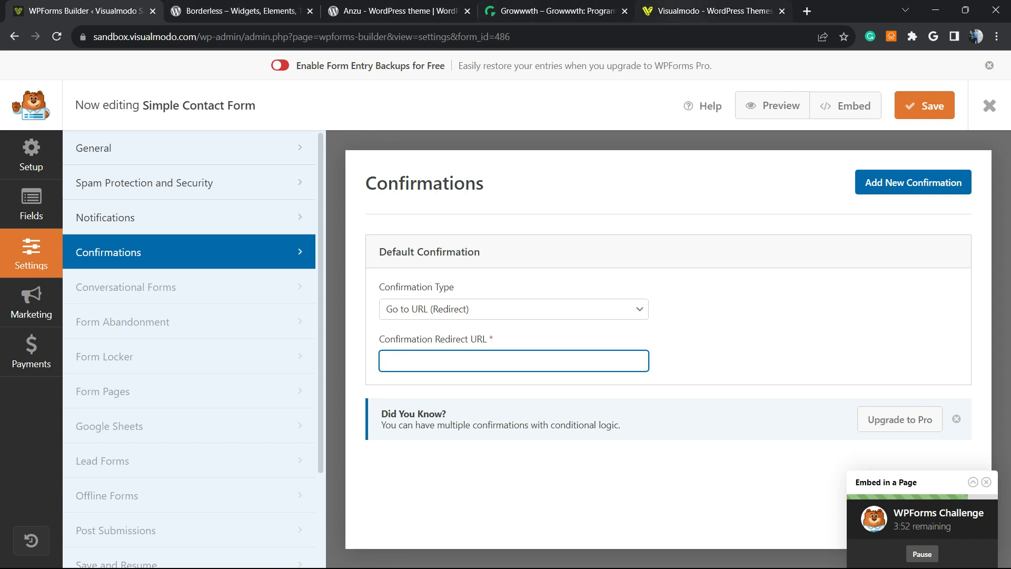
click(685, 10)
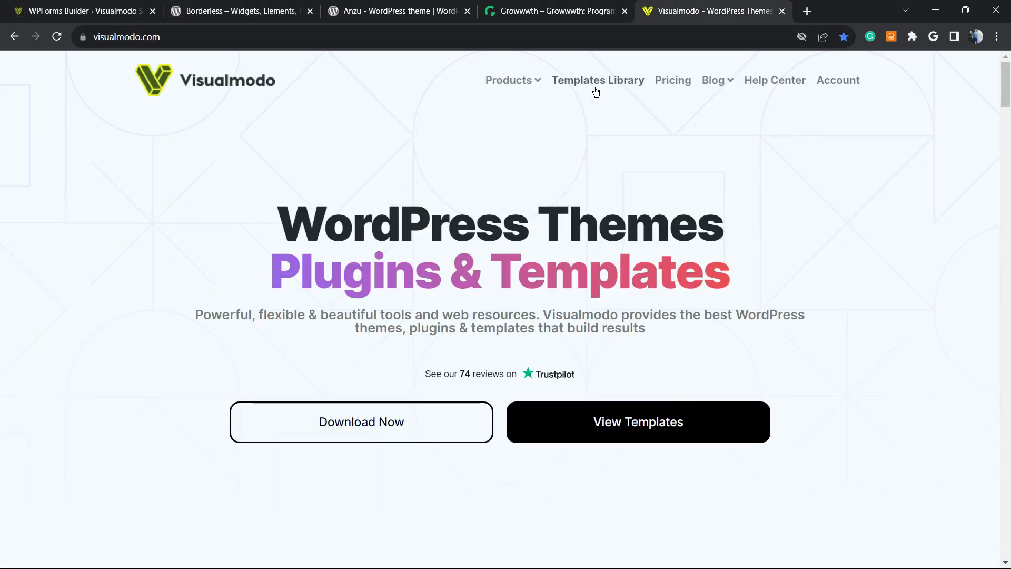
click(715, 91)
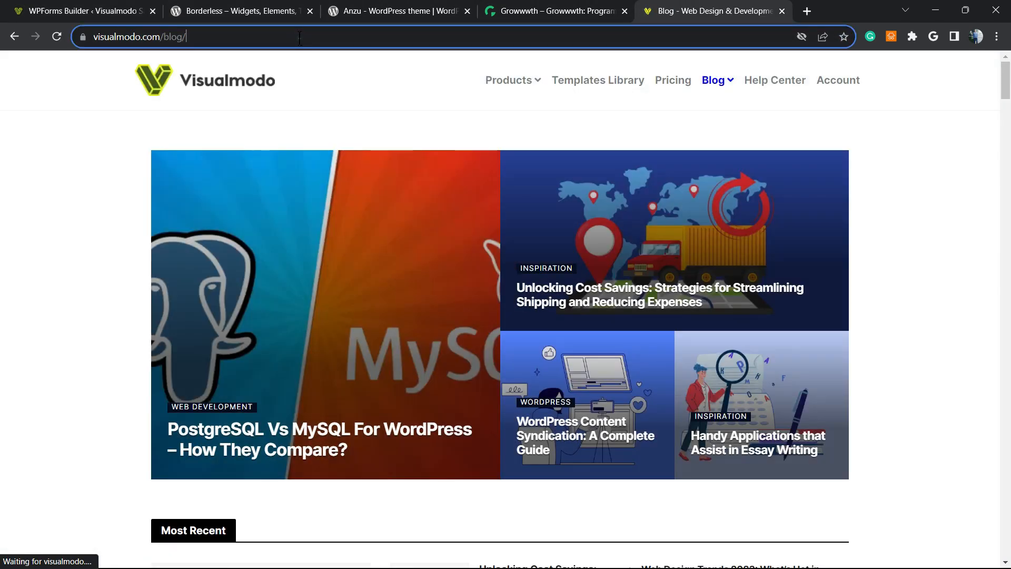
click(300, 35)
key(ctrl+c)
click(106, 11)
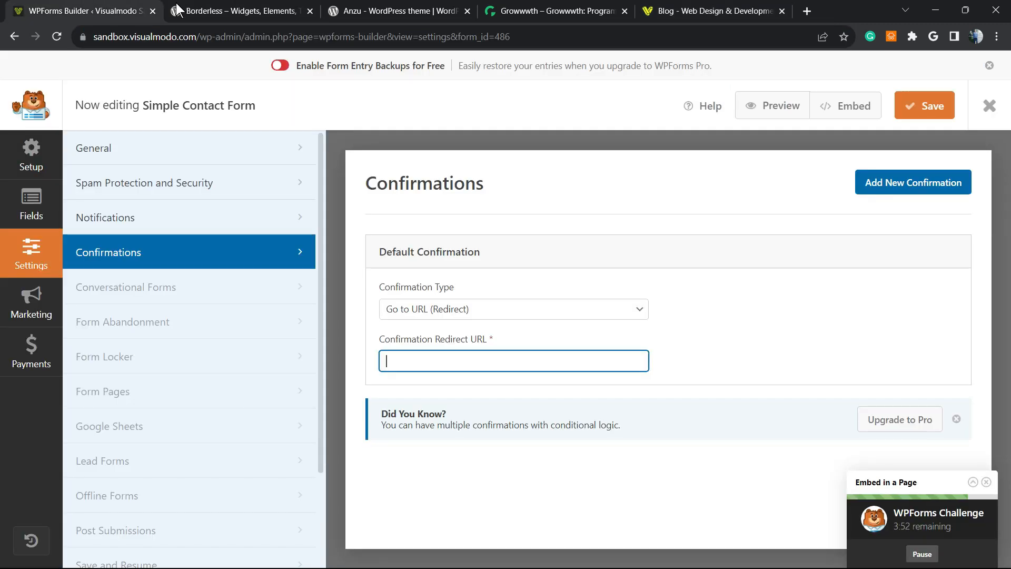
key(ctrl+v)
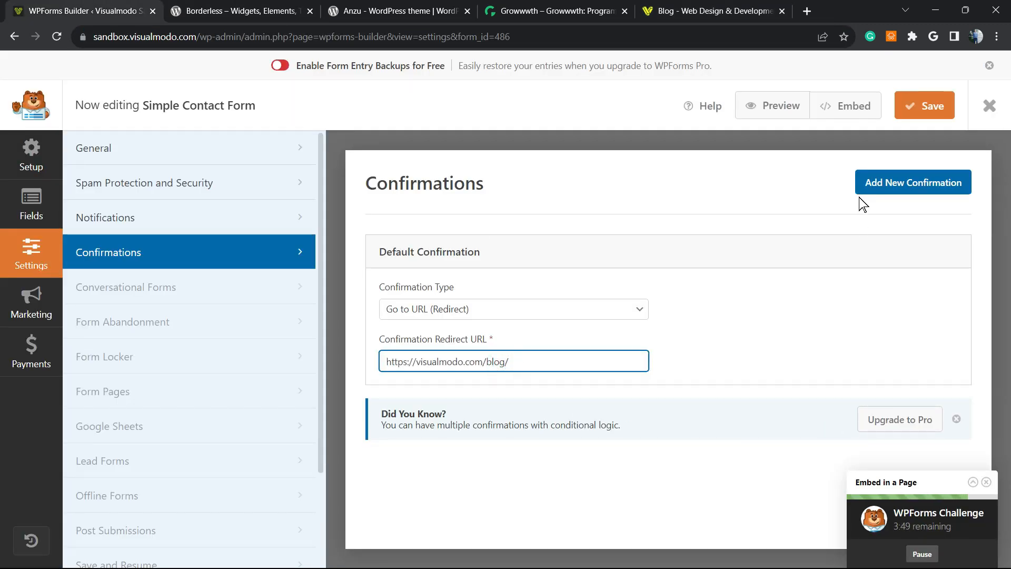
click(910, 117)
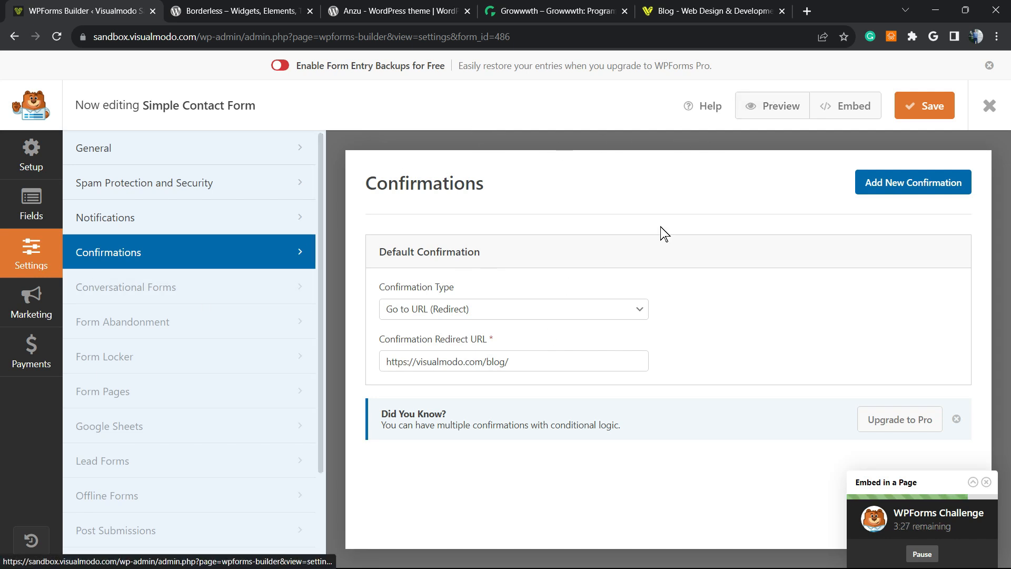
click(852, 106)
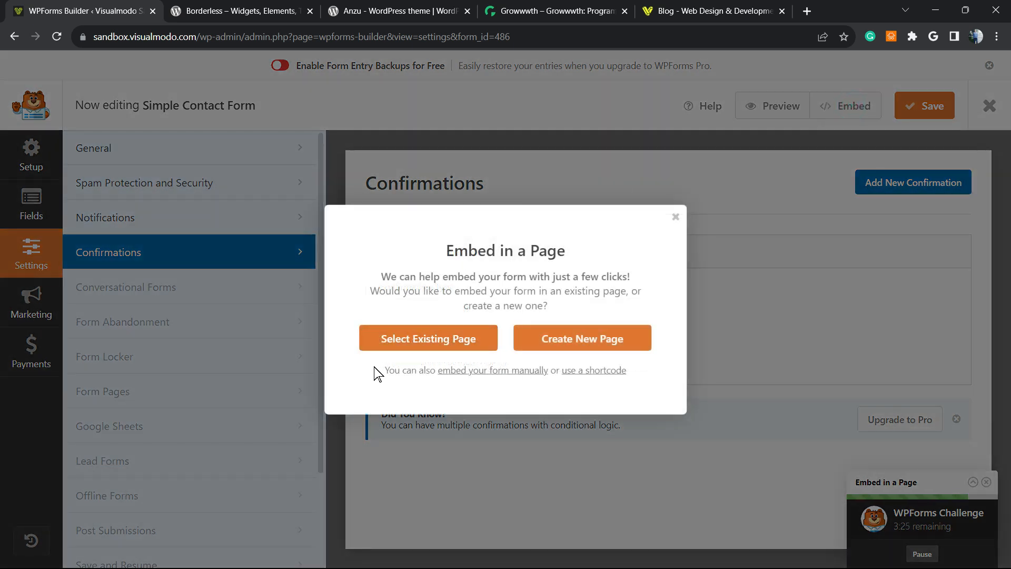
click(440, 338)
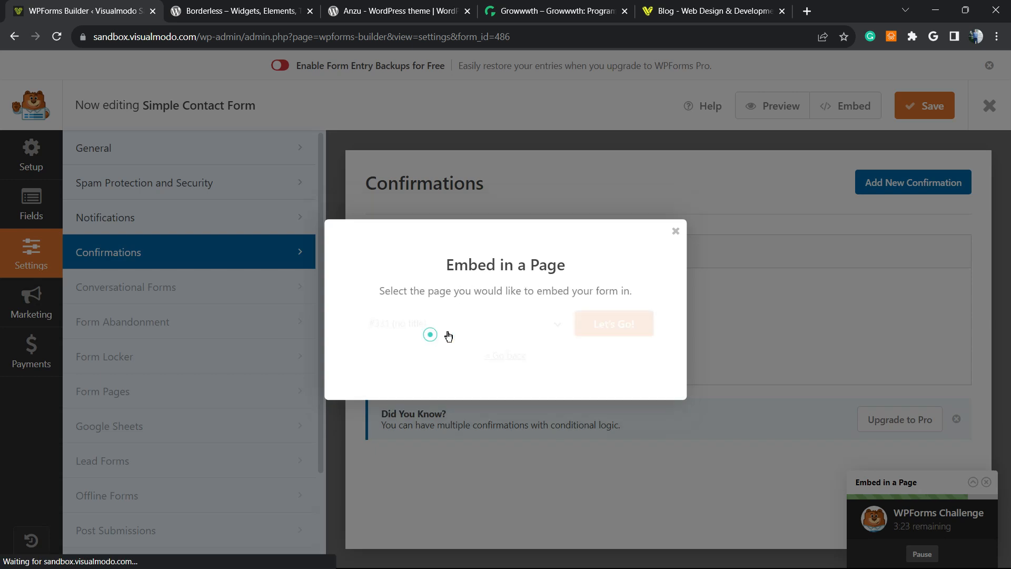
click(448, 324)
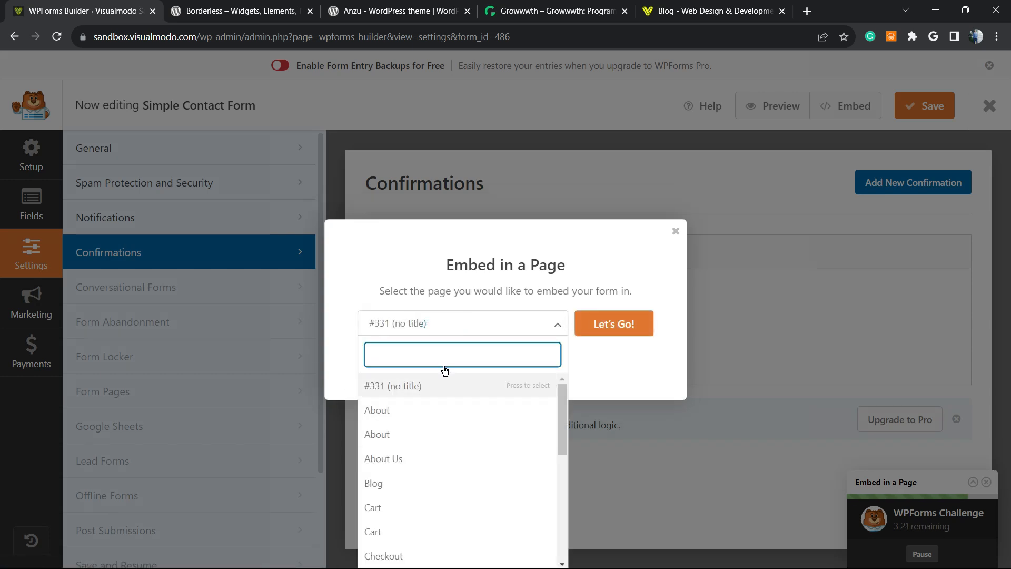
click(479, 267)
click(675, 232)
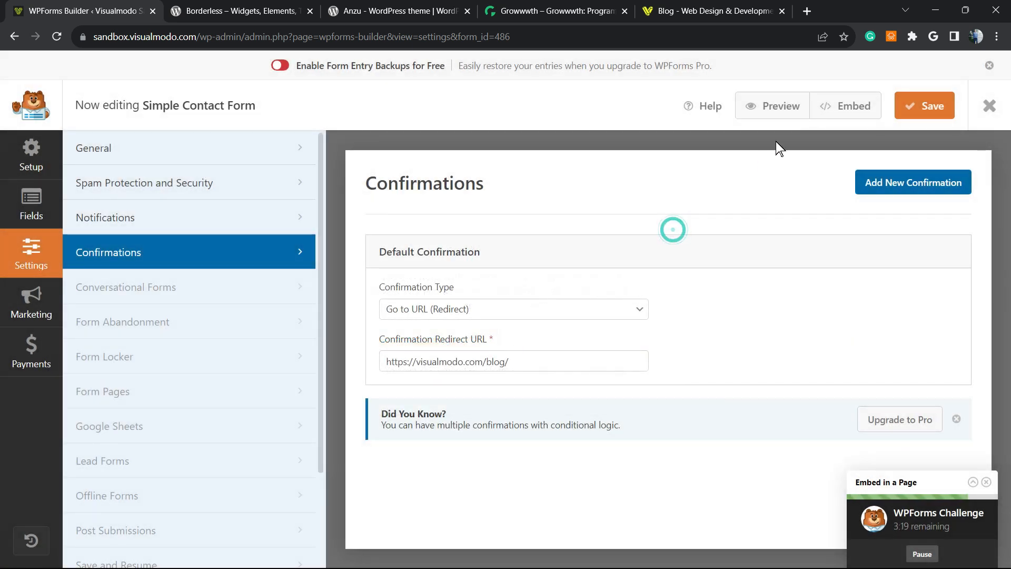
Step: Embed the form in a new page named Contact Us and publish that page
click(842, 109)
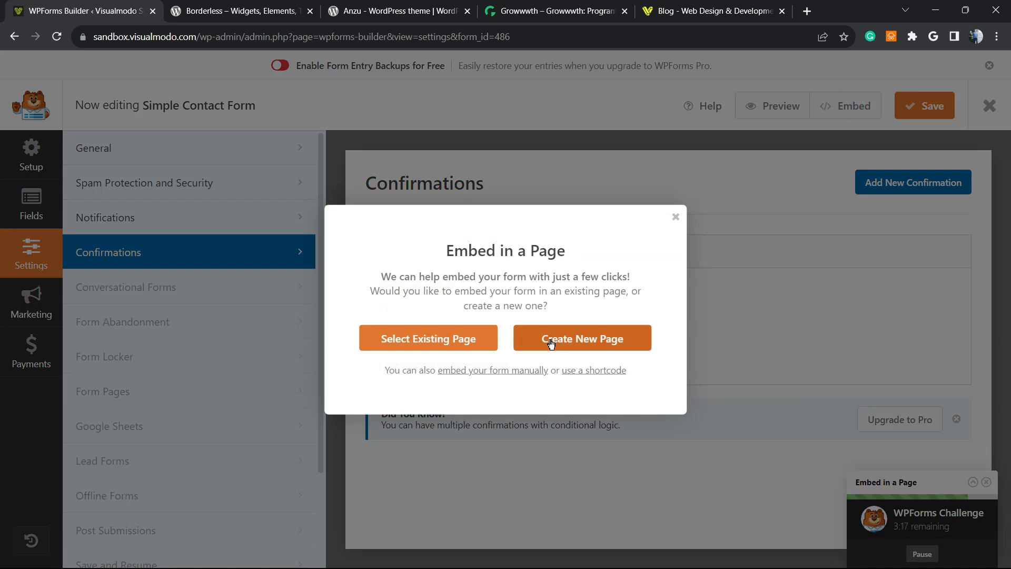
click(549, 339)
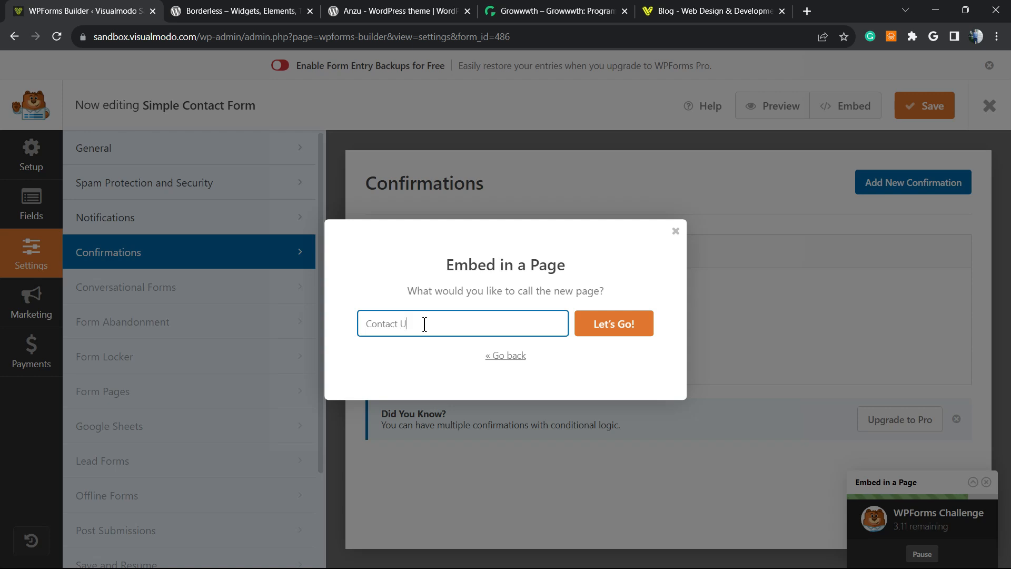
click(599, 323)
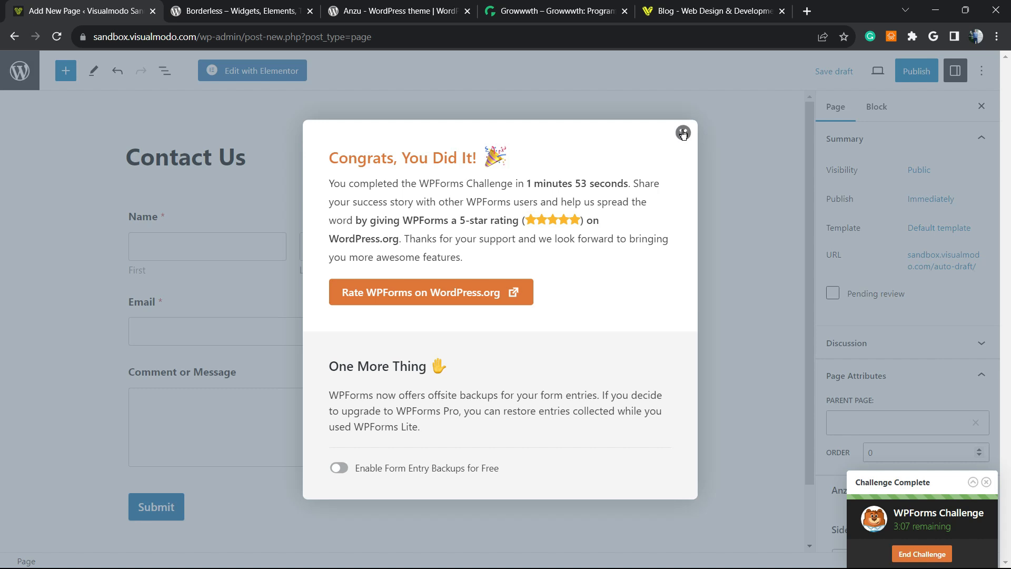
click(684, 133)
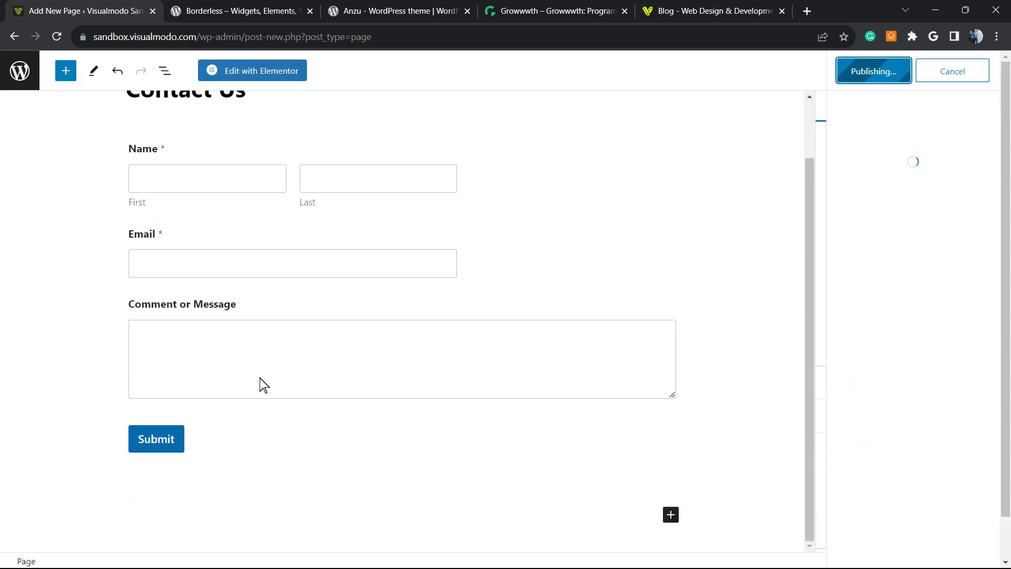
scroll(259, 384, up, 2)
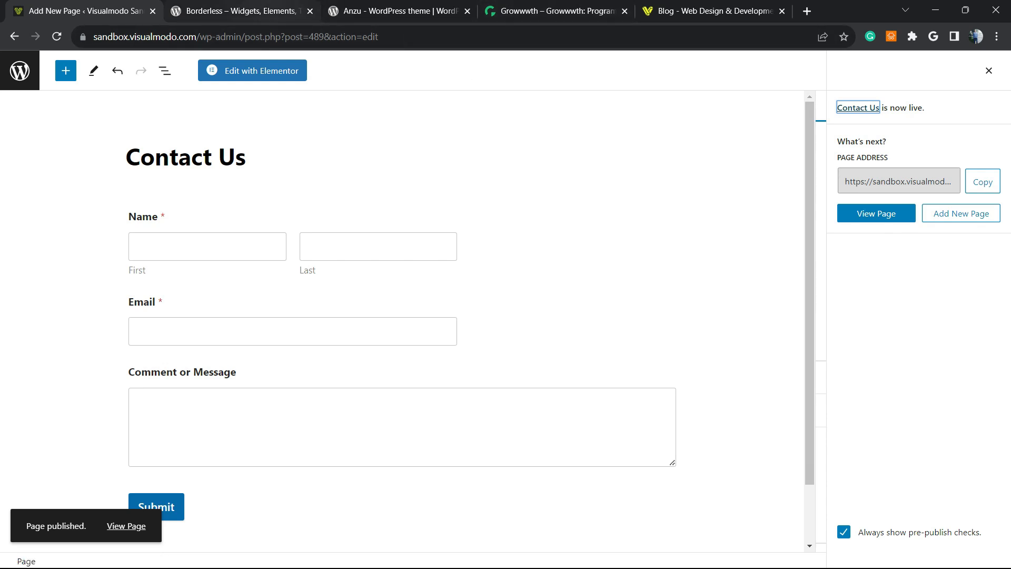
Step: Examine the Borderless plugin page and the Anzu theme page on WordPress.org
click(242, 10)
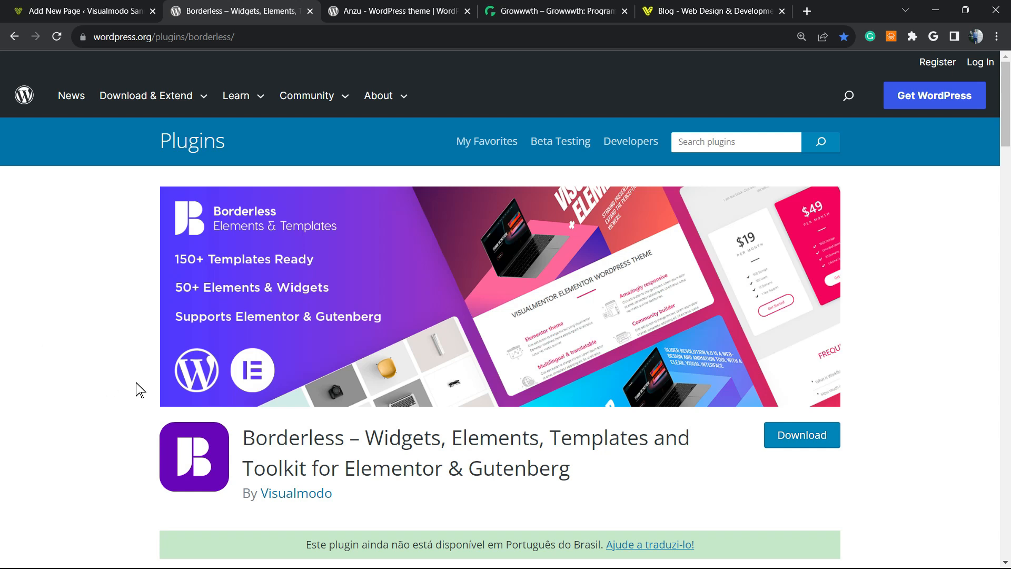
scroll(183, 348, down, 2)
double_click(303, 318)
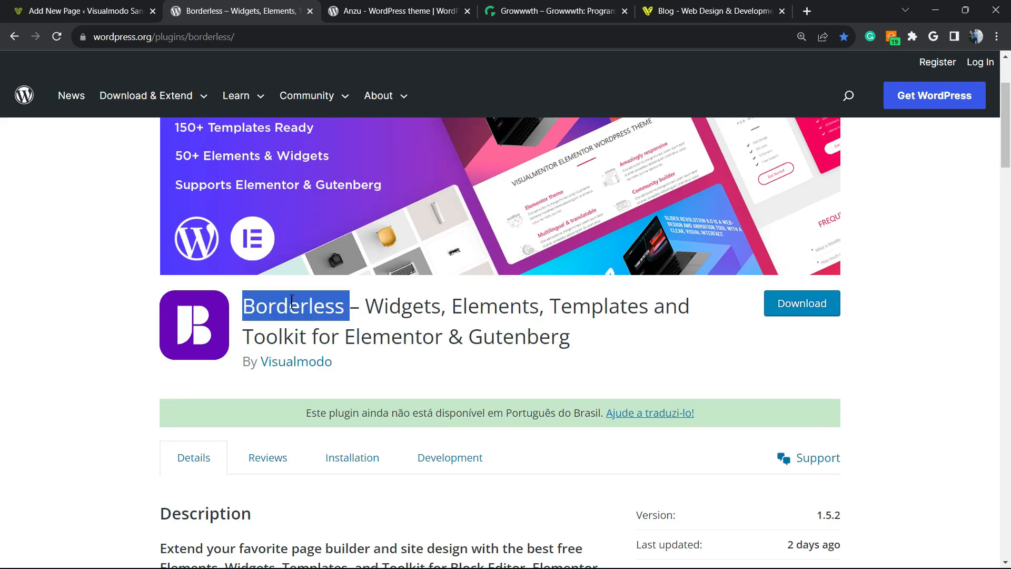
click(291, 301)
triple_click(332, 315)
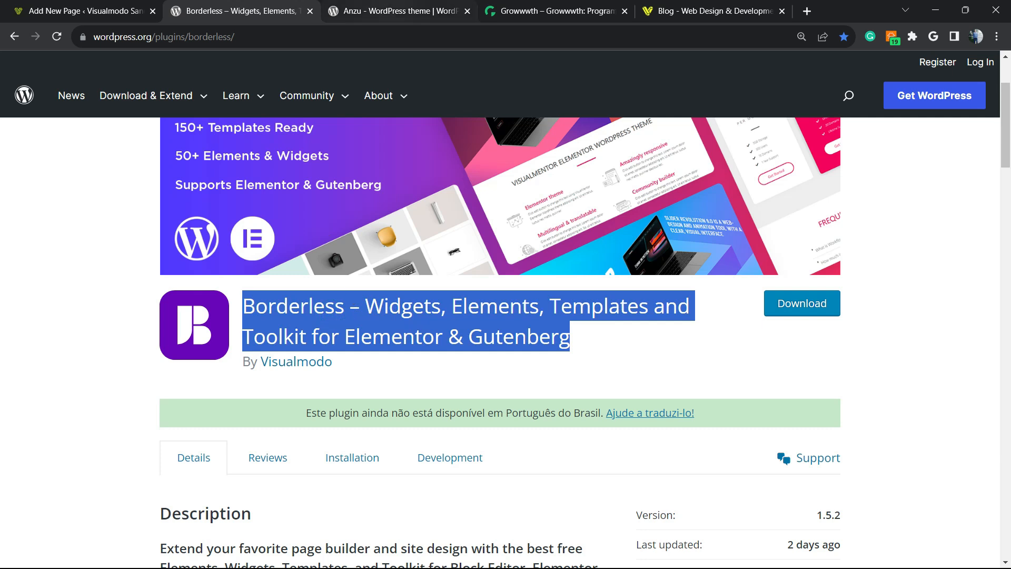
click(392, 10)
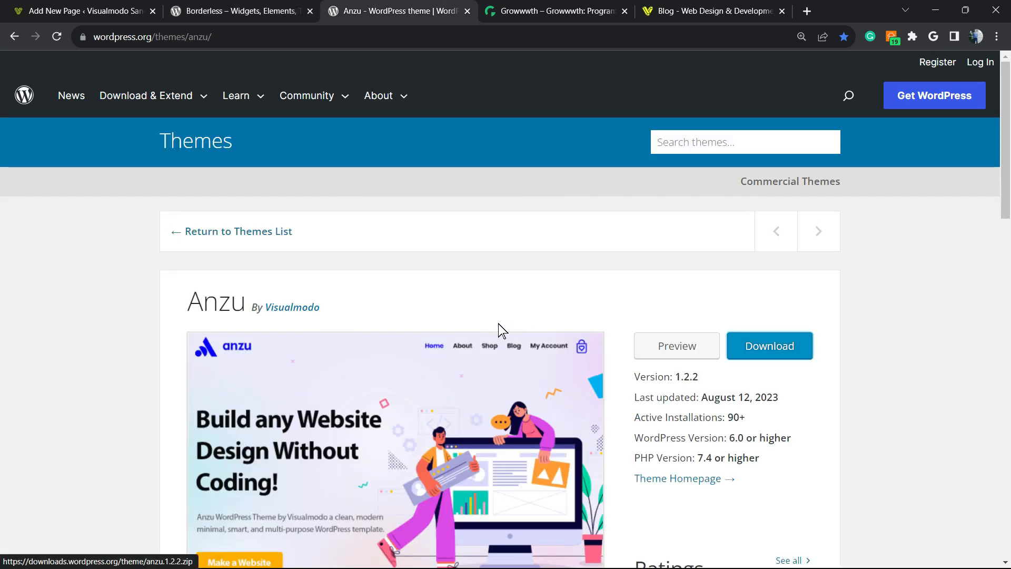
scroll(416, 324, down, 5)
scroll(391, 322, up, 5)
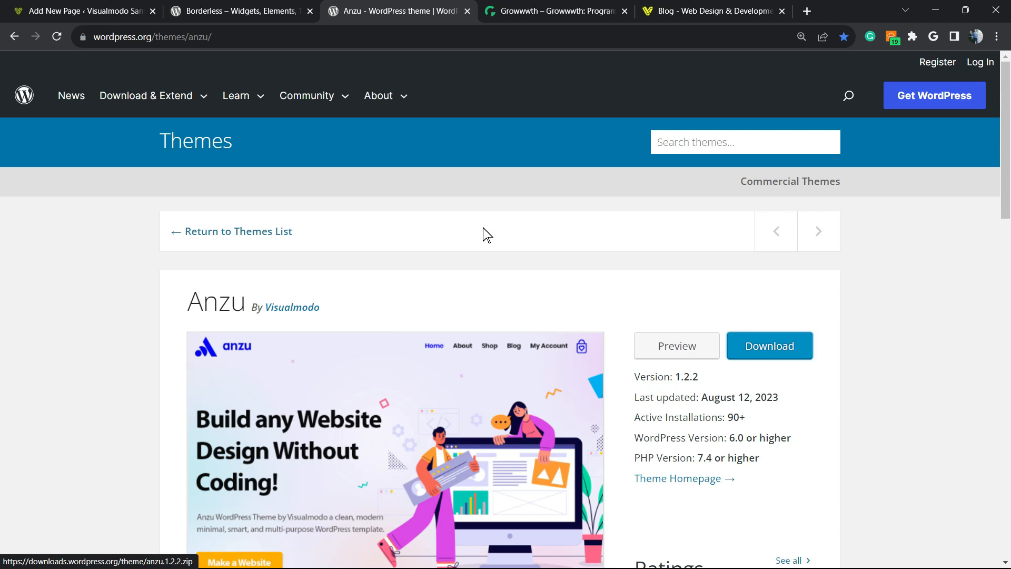
Step: Look through the Growwwth guest posting site and its list of websites
key(ctrl+Tab)
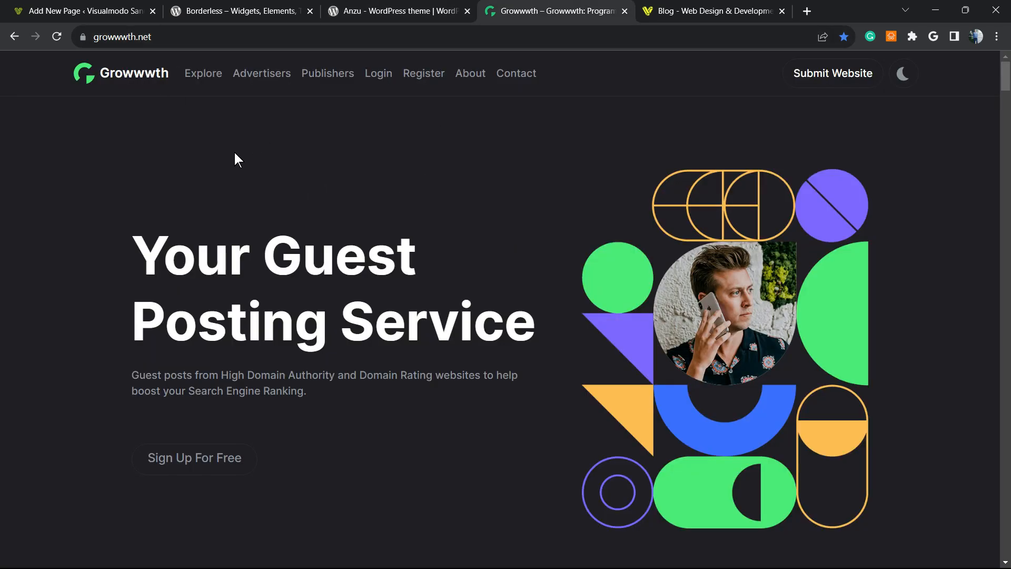
scroll(235, 158, down, 10)
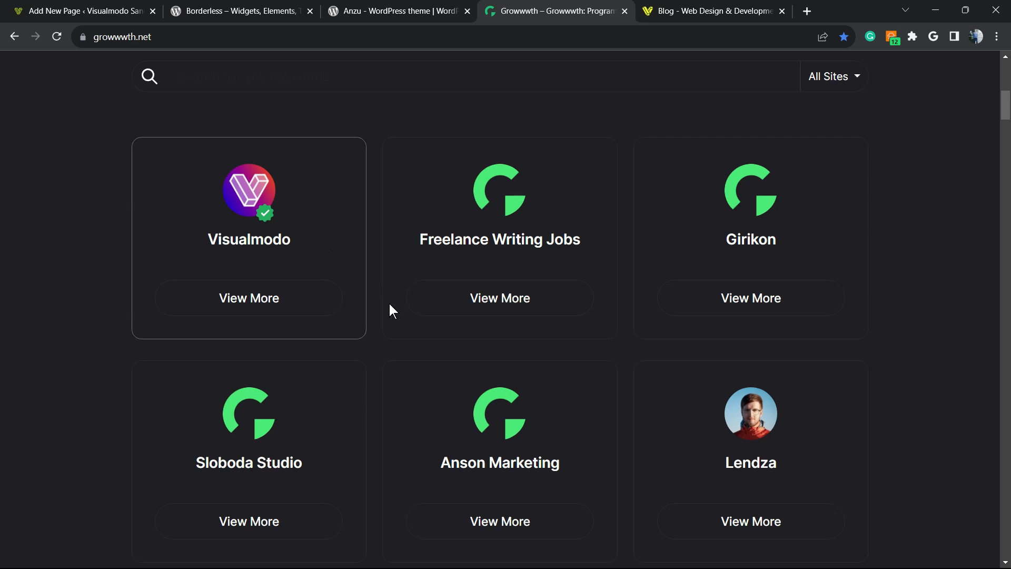
scroll(380, 297, down, 13)
scroll(371, 297, down, 8)
Step: Go from the Visualmodo blog to the site's home page and browse its Templates Library
key(ctrl+Tab)
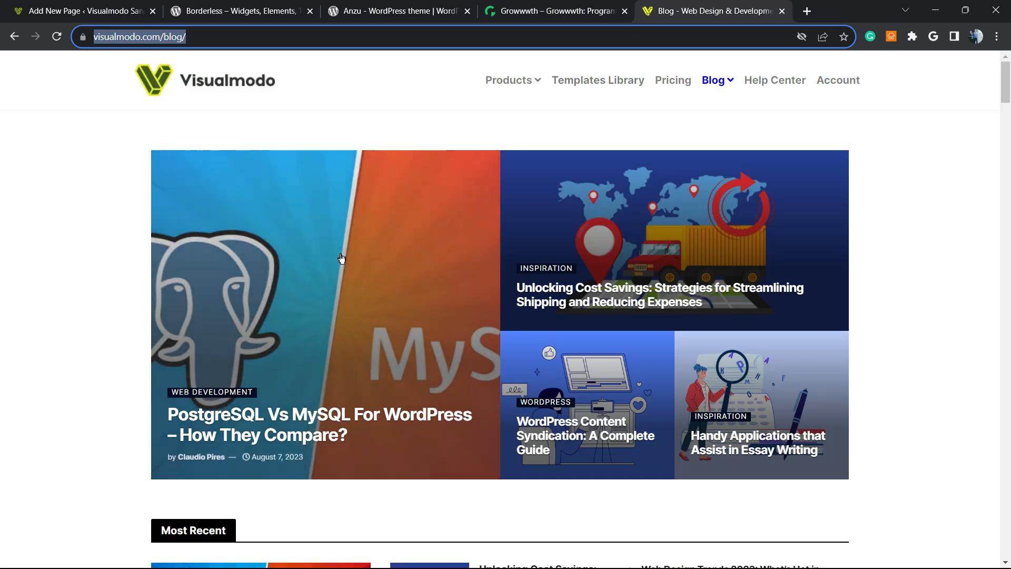
click(213, 72)
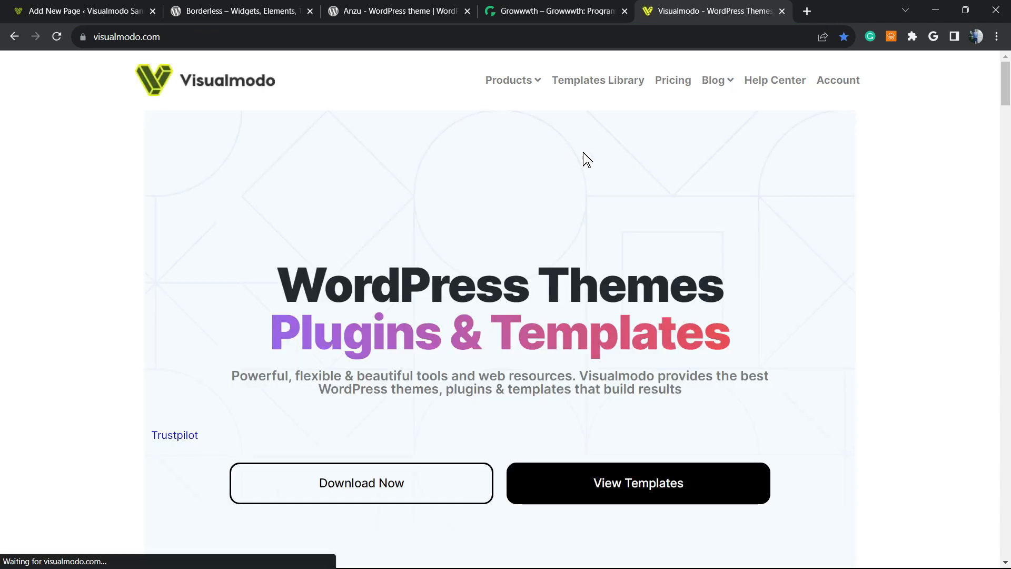
click(596, 92)
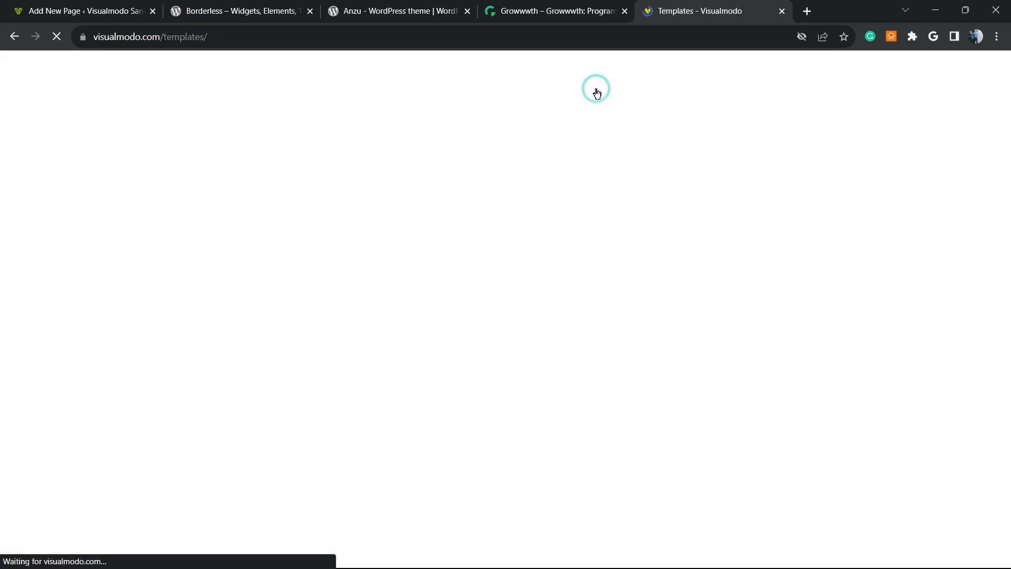
scroll(491, 271, down, 8)
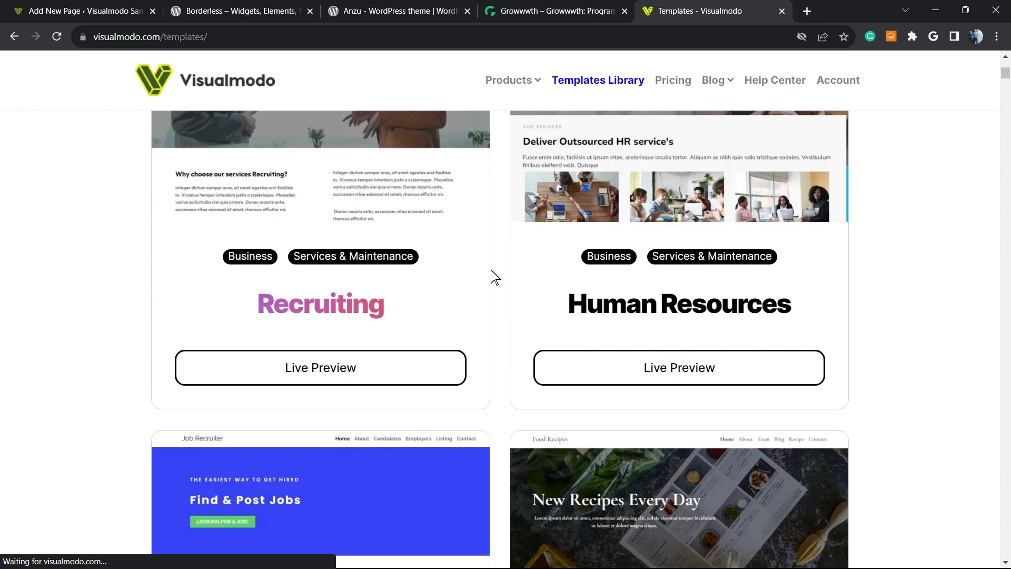
scroll(491, 274, down, 10)
scroll(495, 277, down, 20)
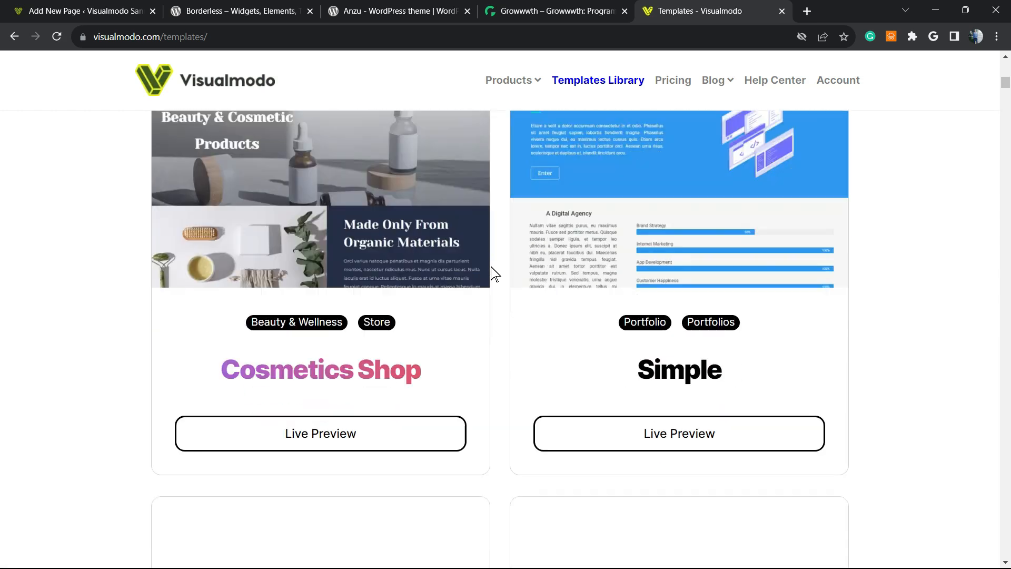
scroll(495, 274, down, 20)
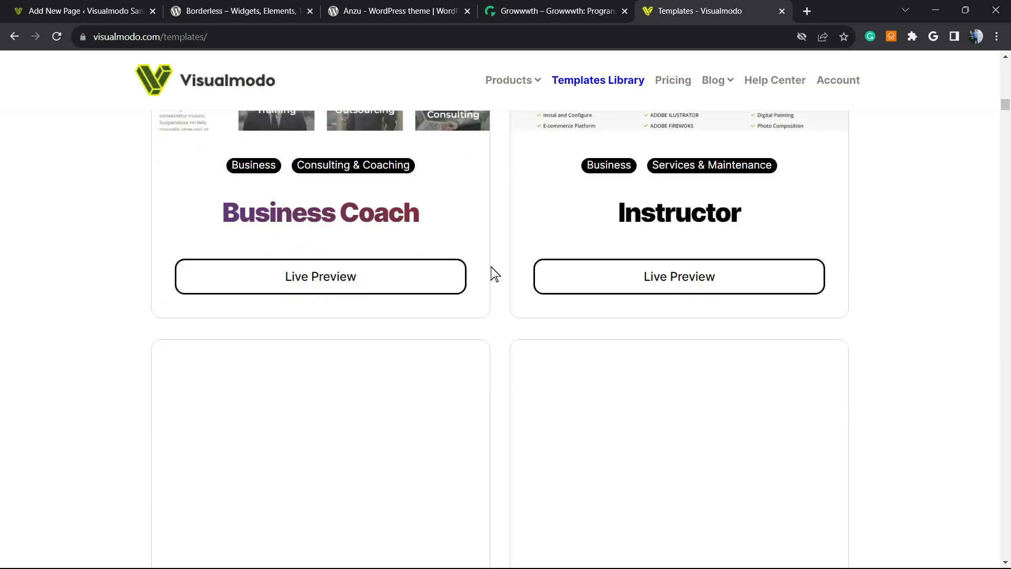
scroll(495, 273, down, 20)
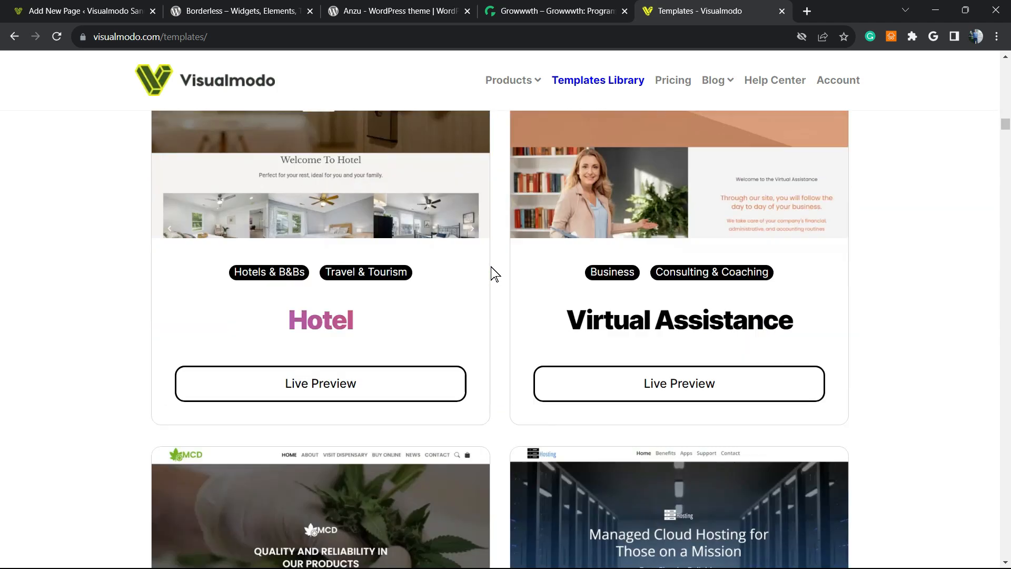
scroll(495, 274, down, 20)
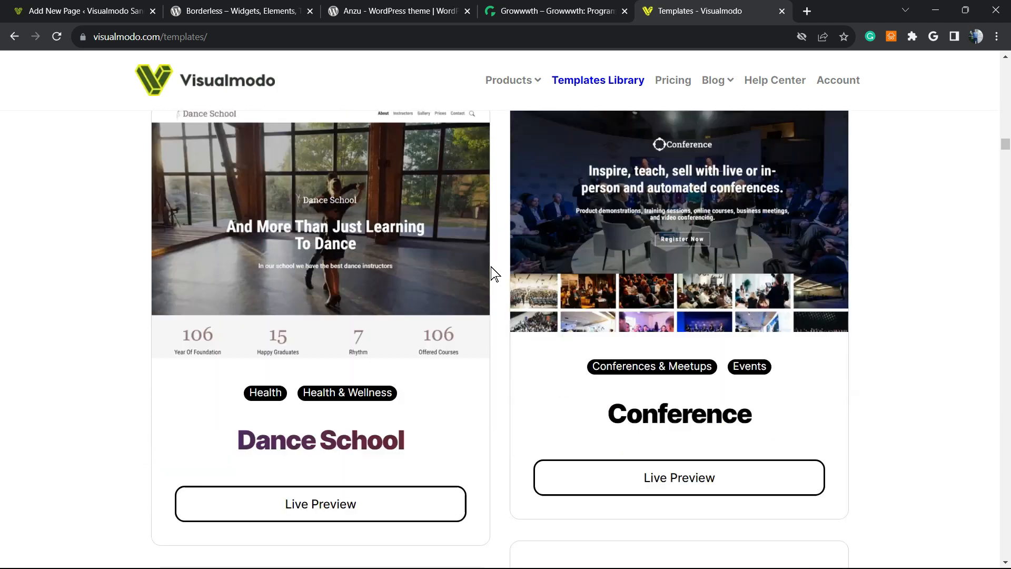
scroll(495, 274, down, 20)
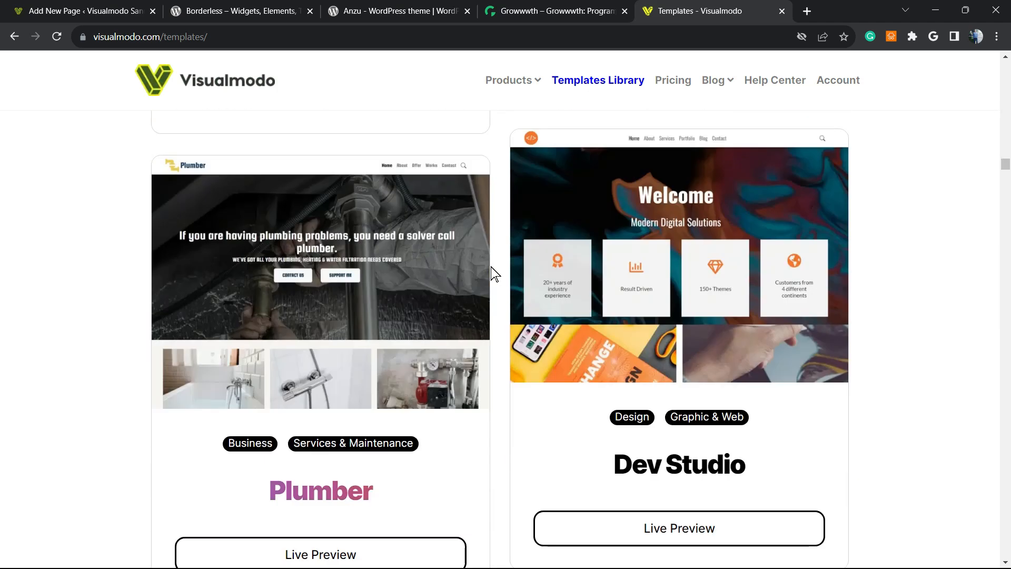
scroll(495, 274, down, 20)
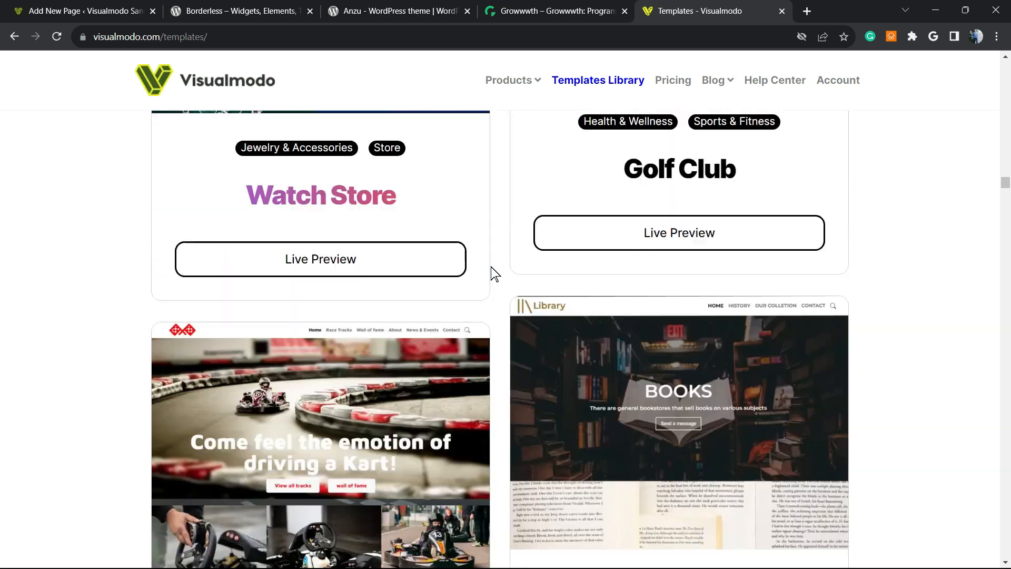
scroll(495, 274, down, 4)
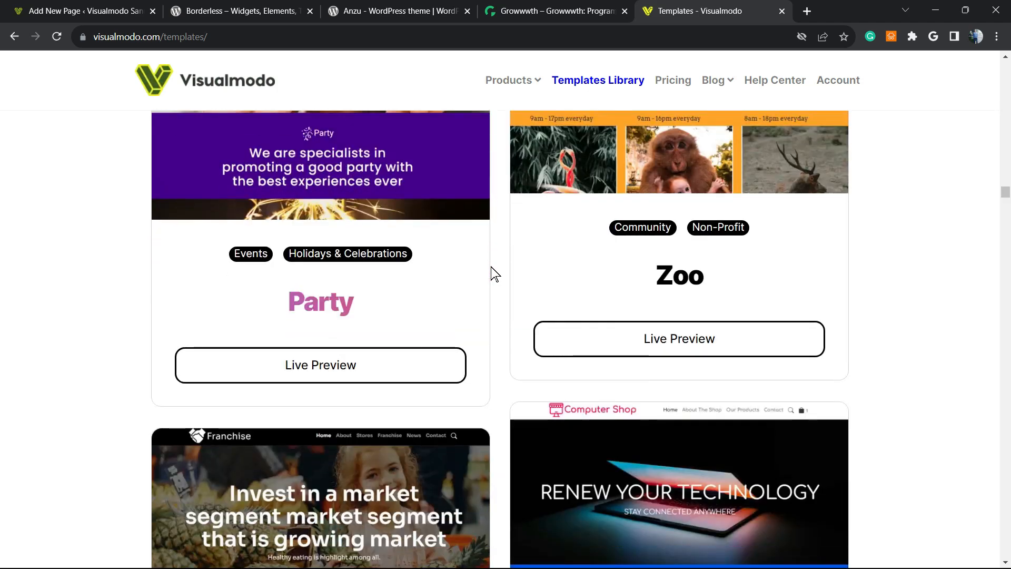
scroll(495, 274, down, 20)
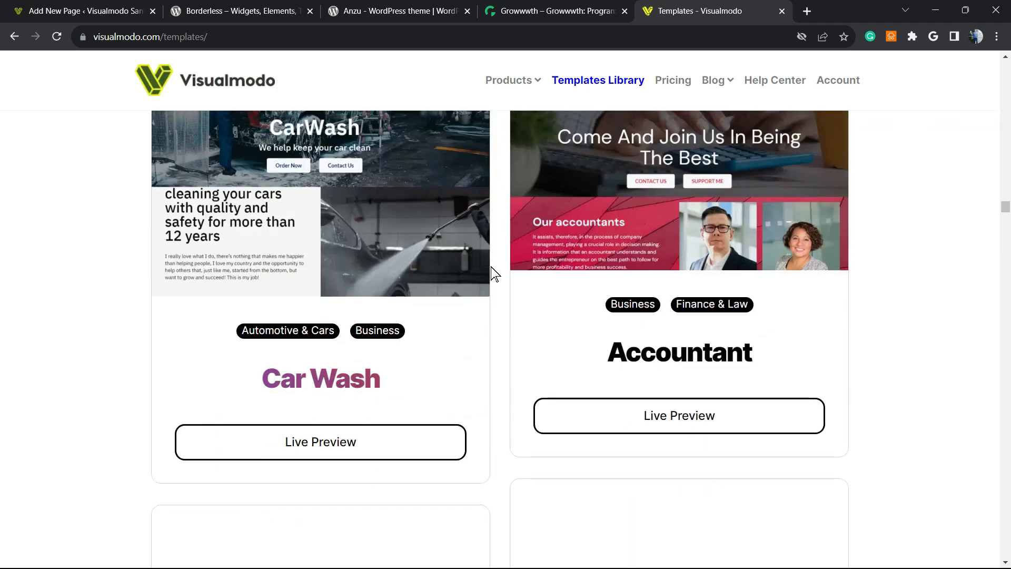
scroll(495, 274, down, 20)
scroll(495, 274, down, 20)
scroll(496, 274, down, 20)
scroll(495, 274, down, 12)
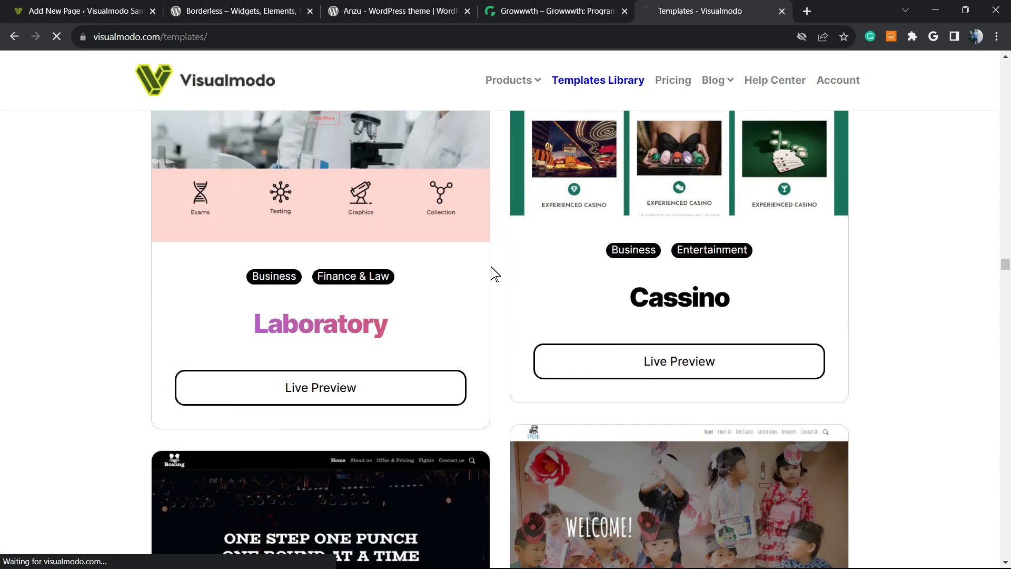